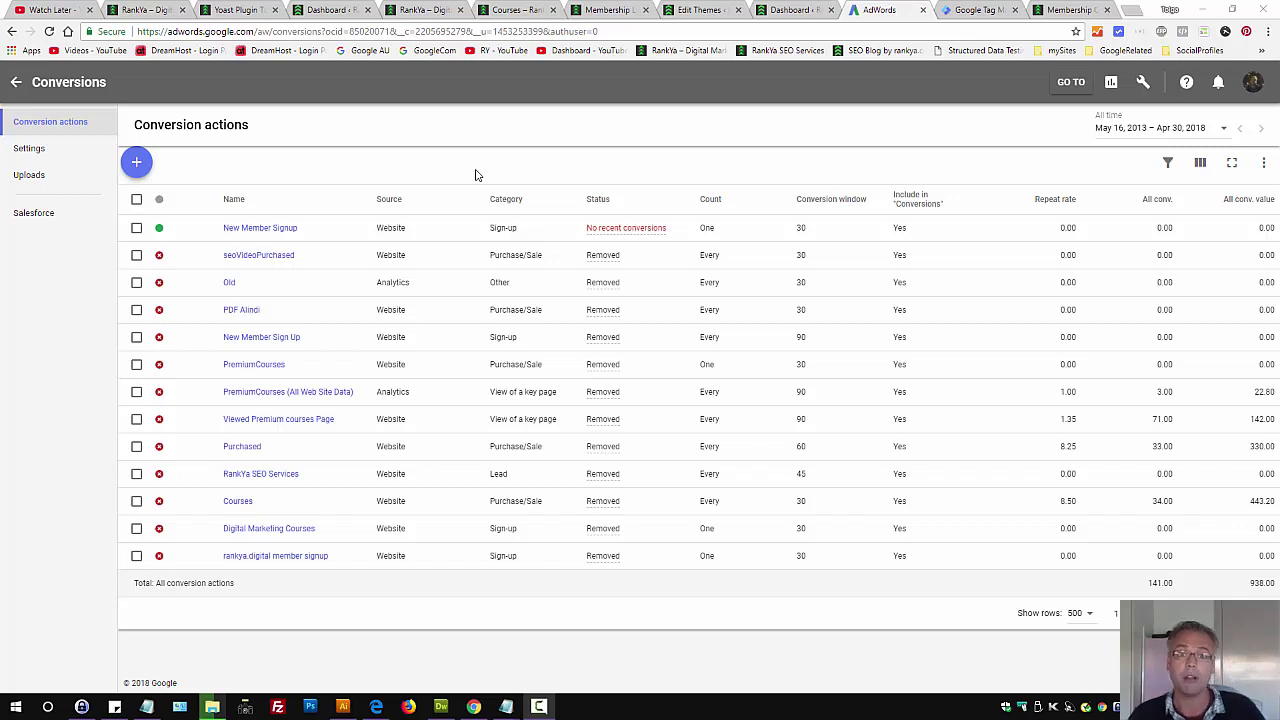
Show the New Member Signup conversion's Tag Manager setup and select its Conversion ID and label.
{"action": "left_click", "coordinate": [270, 229]}
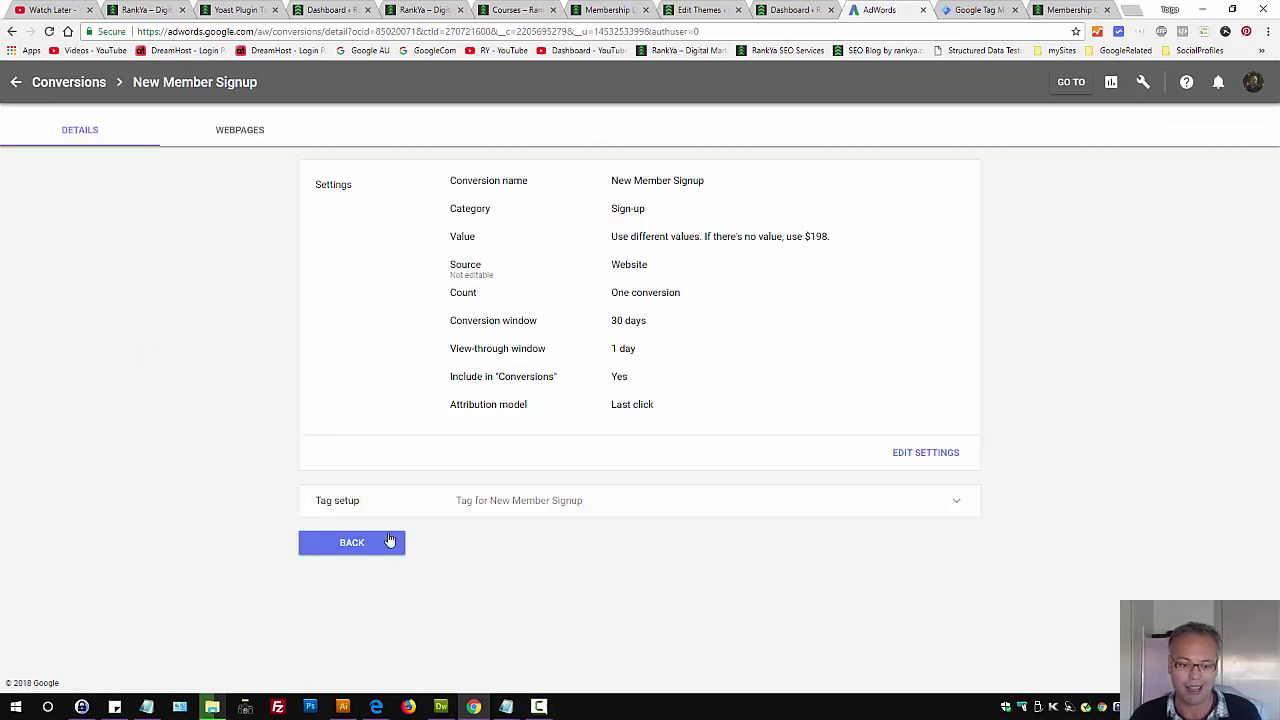
{"action": "left_click", "coordinate": [586, 506]}
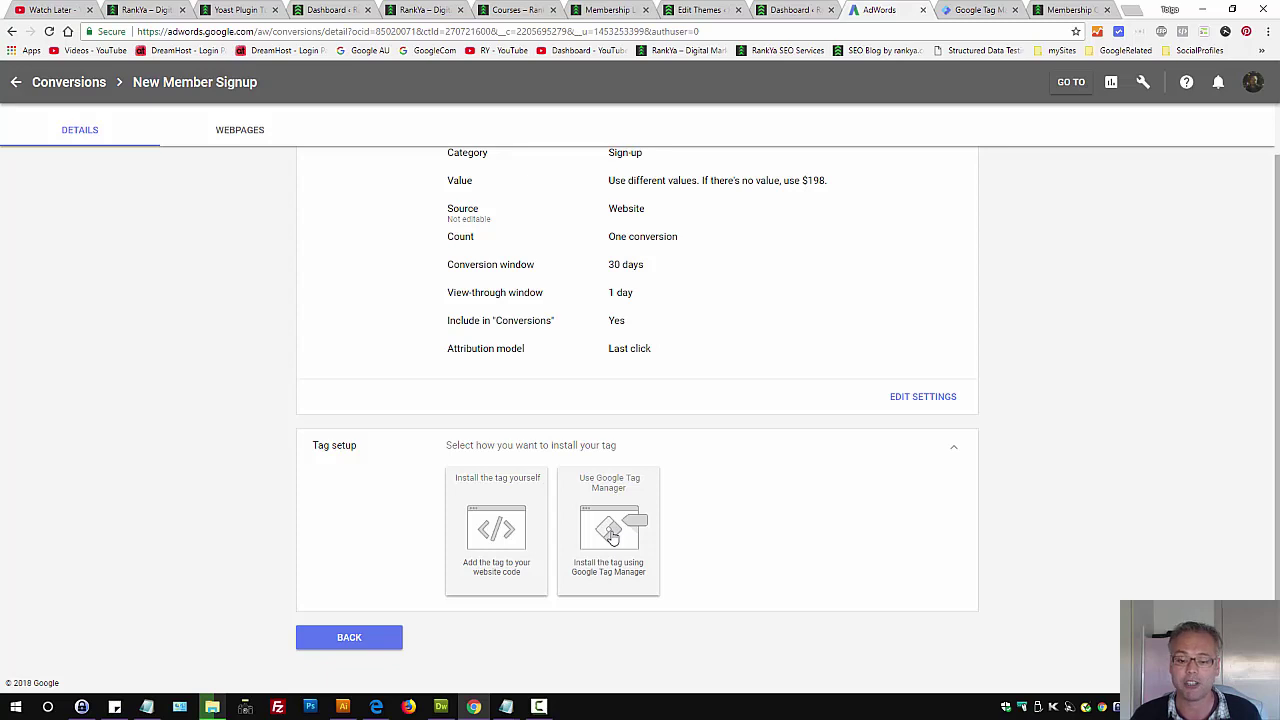
{"action": "left_click", "coordinate": [613, 537]}
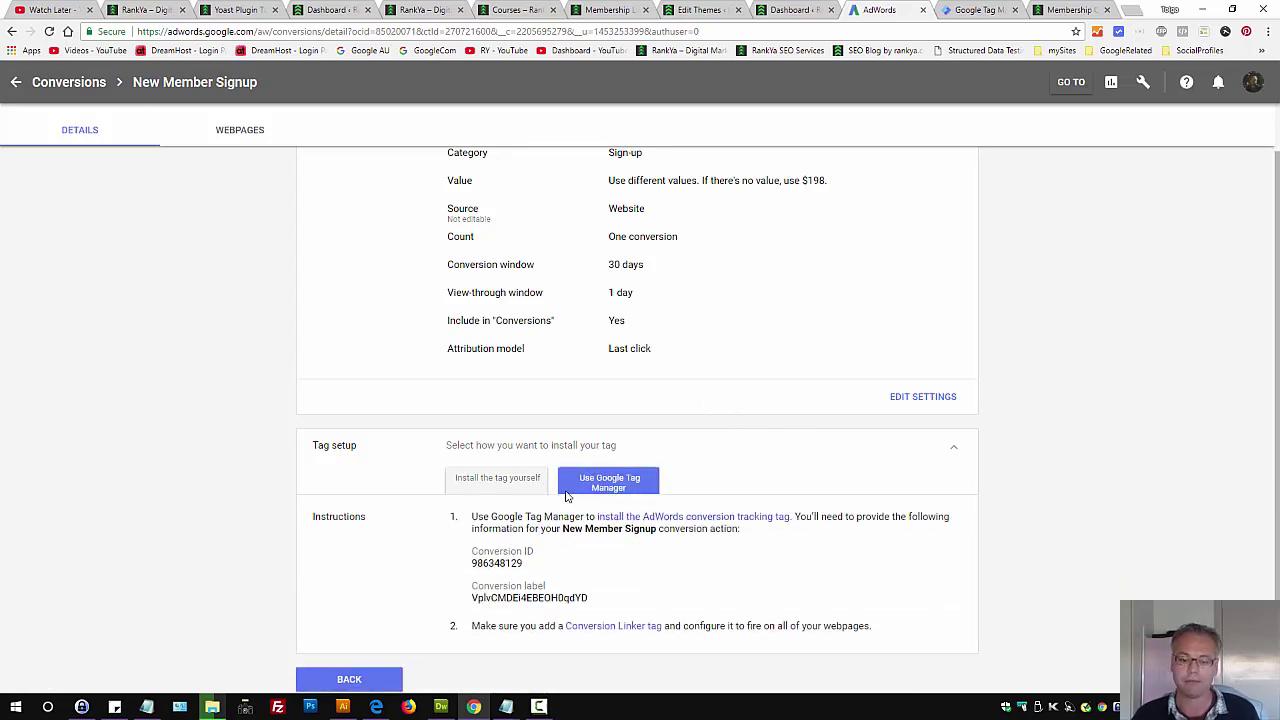
{"action": "double_click", "coordinate": [505, 519]}
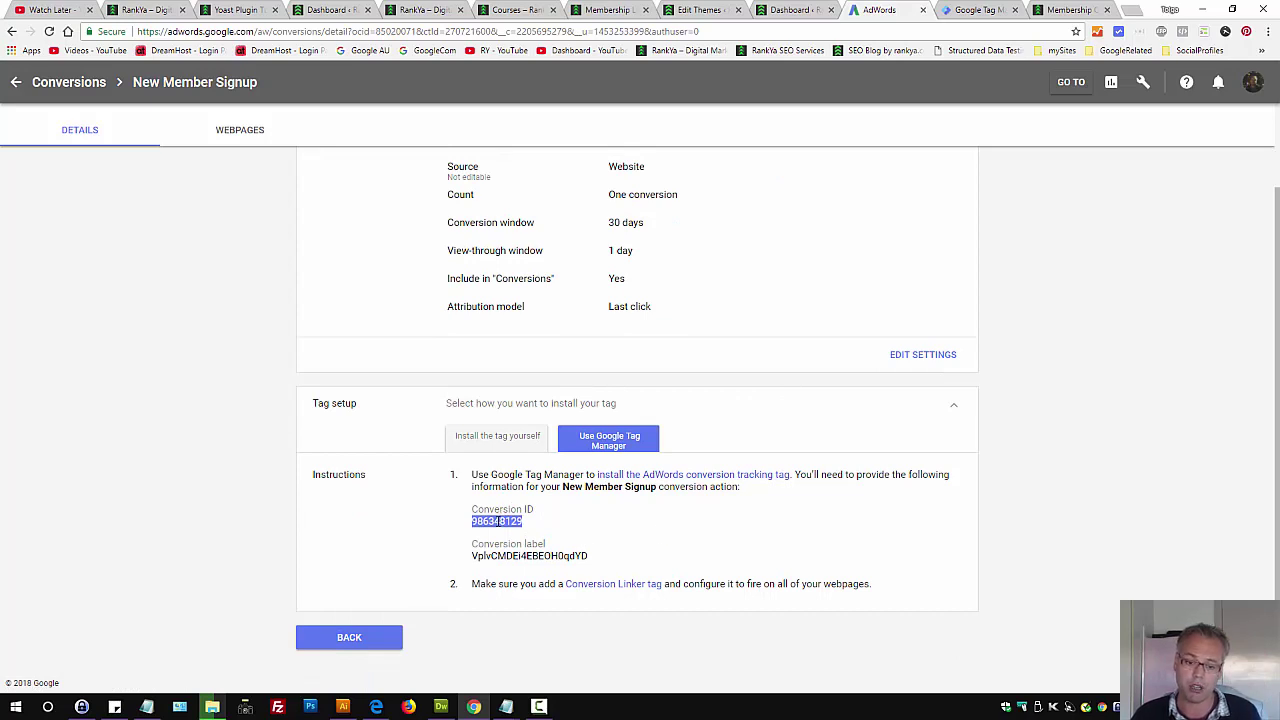
{"action": "double_click", "coordinate": [497, 521]}
{"action": "double_click", "coordinate": [504, 552]}
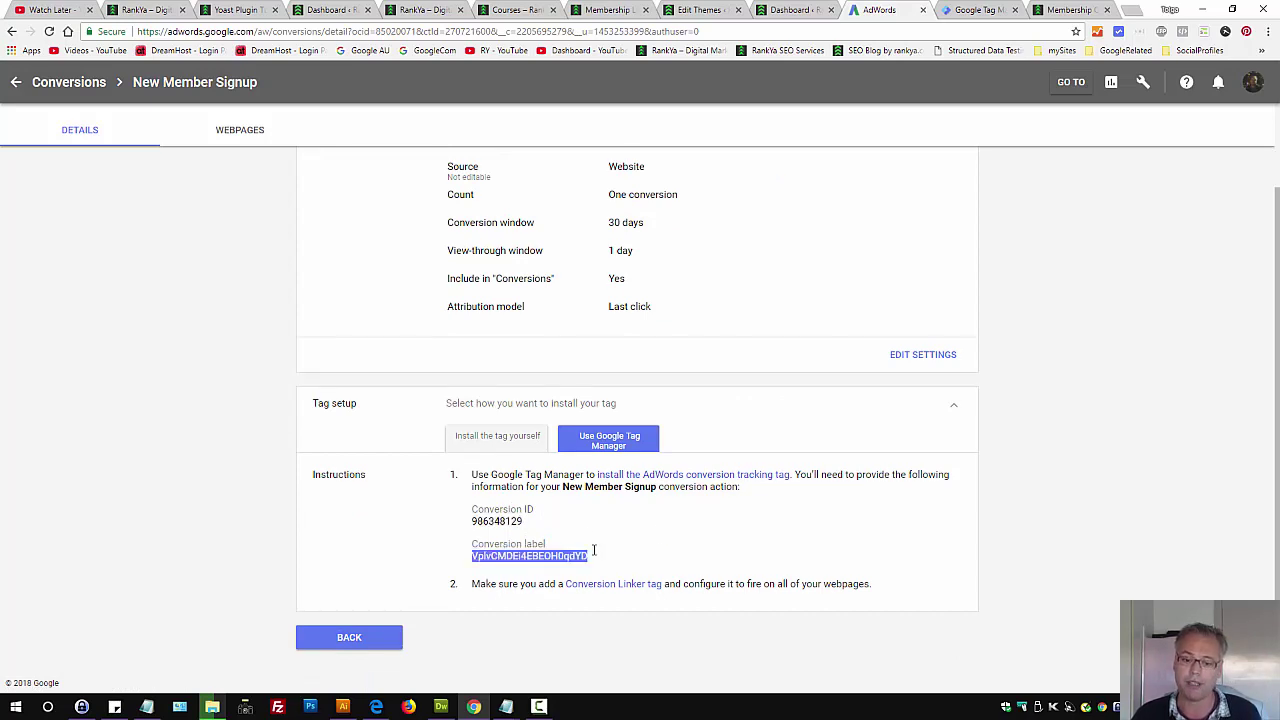
{"action": "left_click", "coordinate": [1082, 343]}
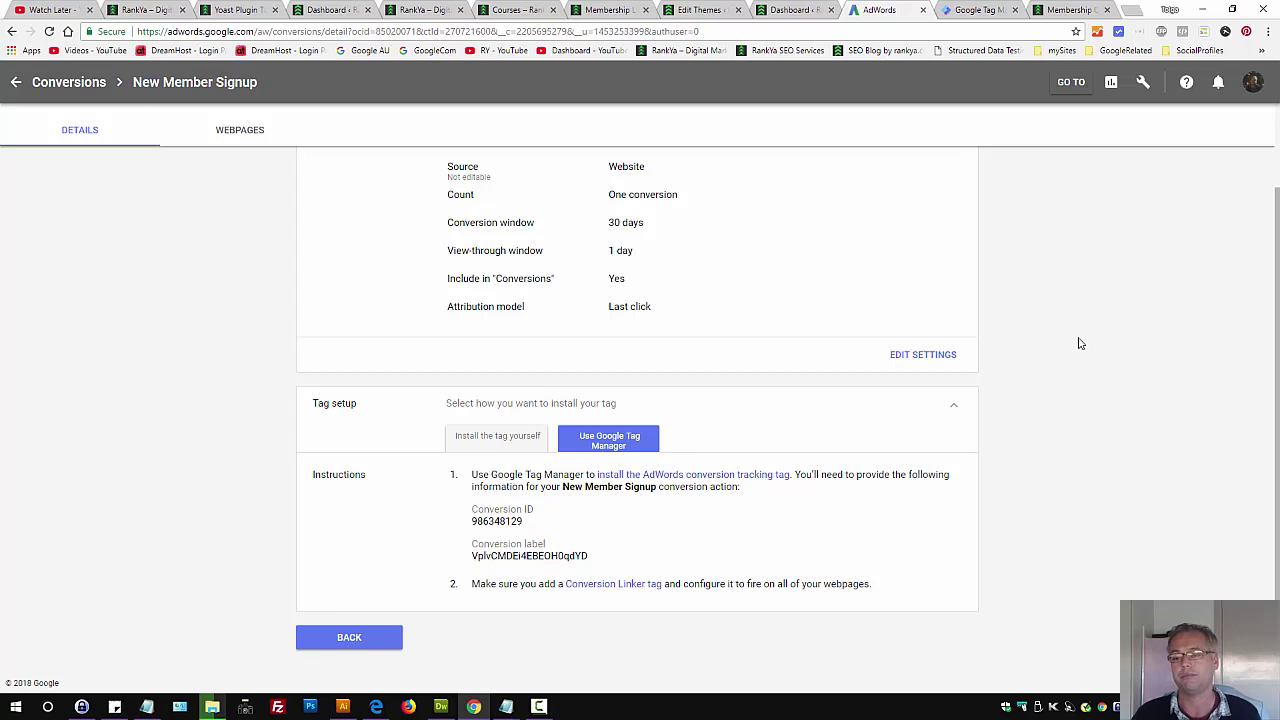
Create a new tag in the Tags list and rename it to 'Member Account Tag'.
{"action": "left_click", "coordinate": [980, 11]}
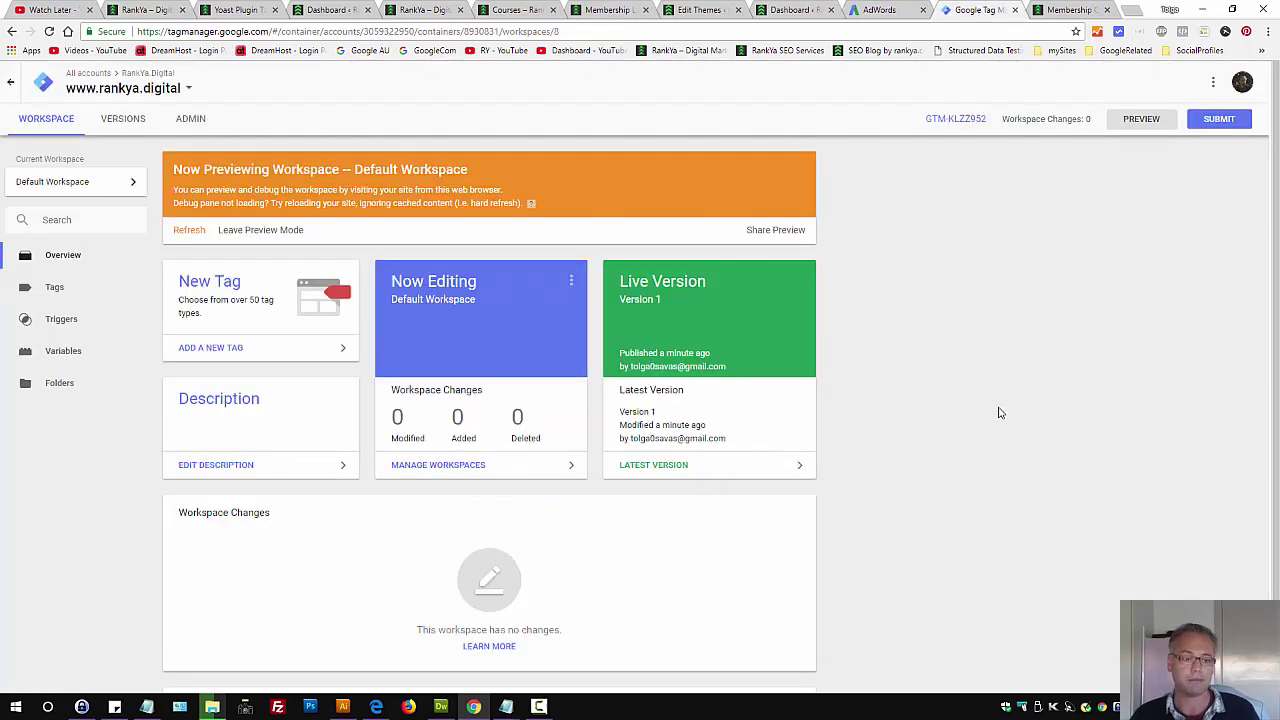
{"action": "left_click", "coordinate": [58, 287]}
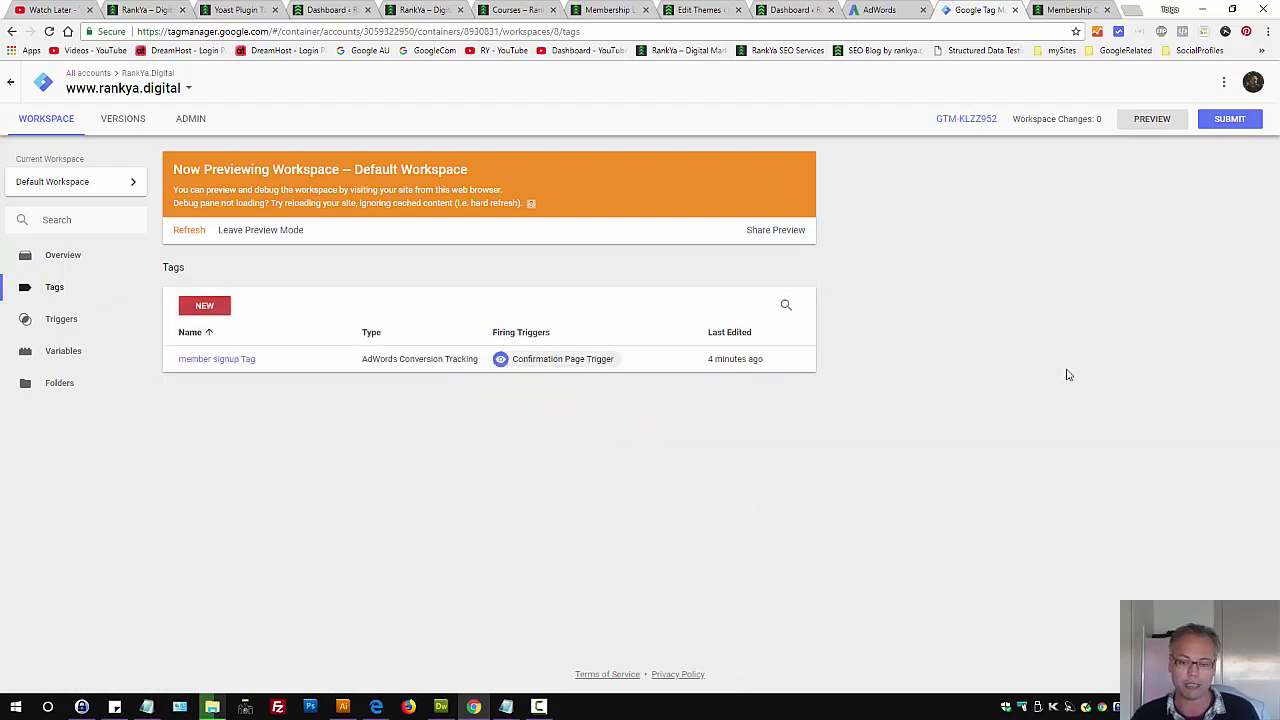
{"action": "left_click", "coordinate": [200, 312]}
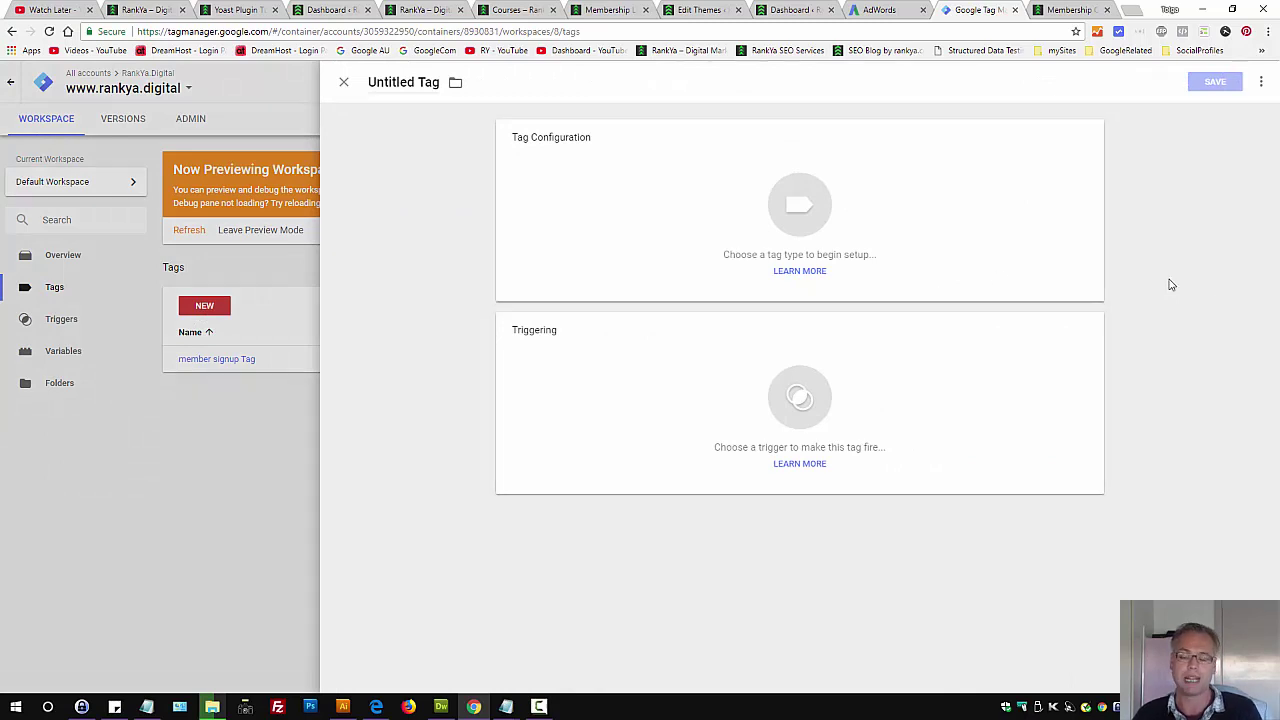
{"action": "double_click", "coordinate": [389, 82]}
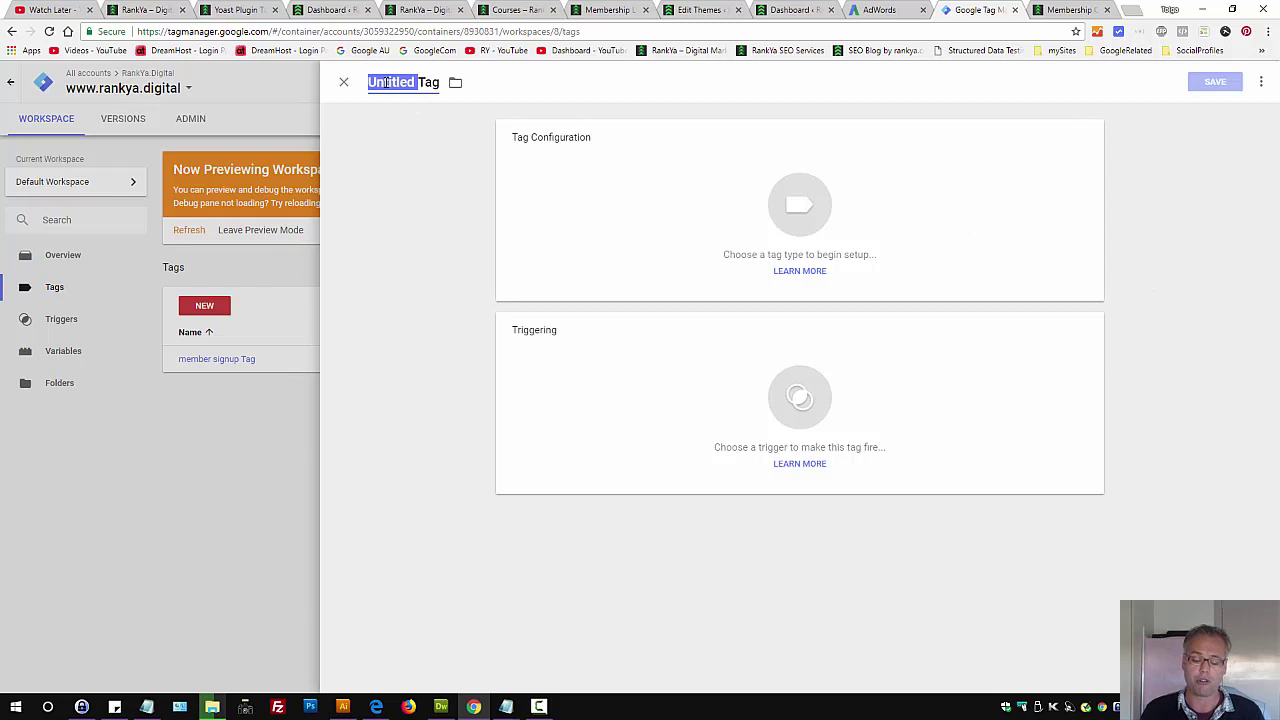
{"action": "type", "text": "Member"}
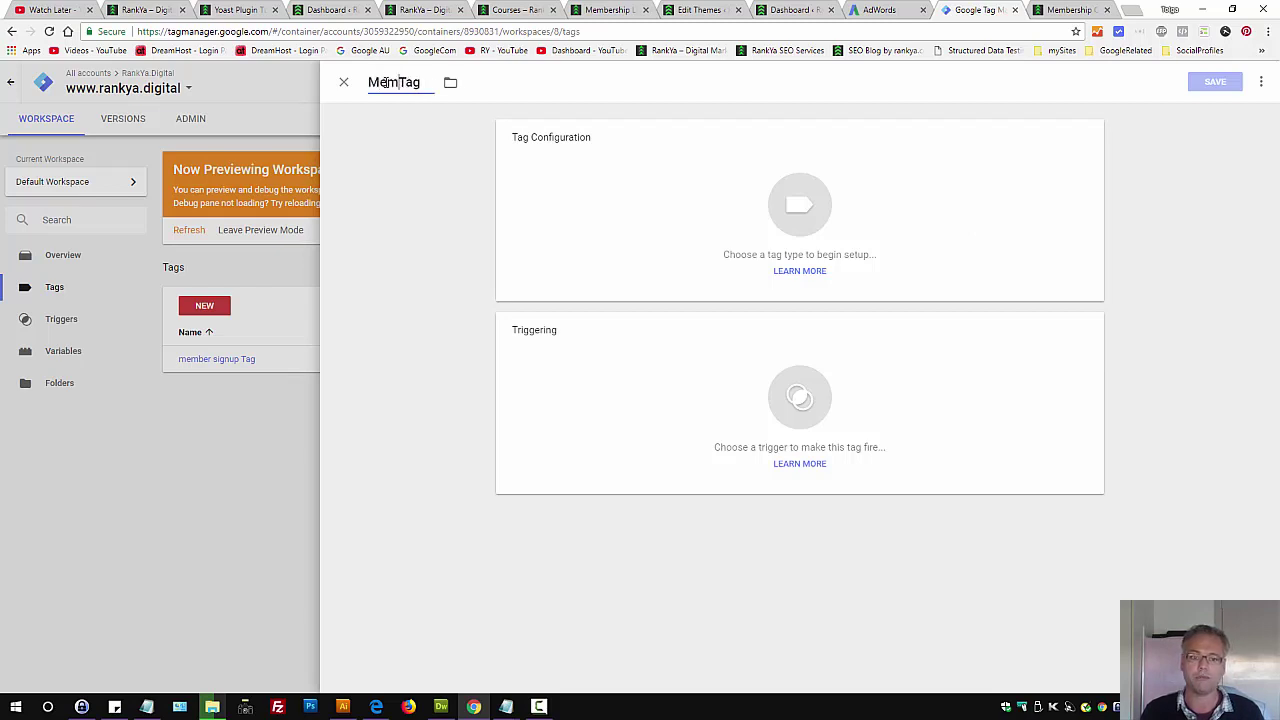
{"action": "type", "text": "shi"}
{"action": "key", "text": "BackSpace"}
{"action": "key", "text": "BackSpace"}
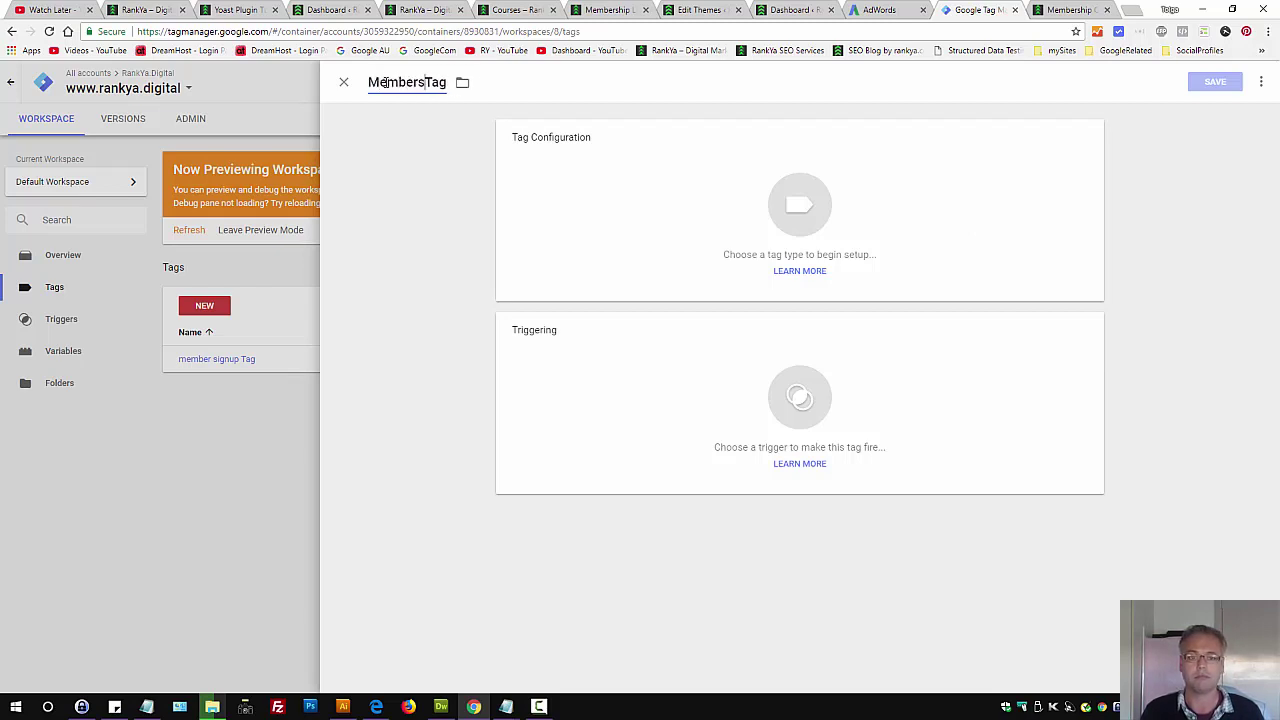
{"action": "type", "text": "ign"}
{"action": "key", "text": "BackSpace"}
{"action": "key", "text": "BackSpace"}
{"action": "key", "text": "BackSpace"}
{"action": "key", "text": "BackSpace"}
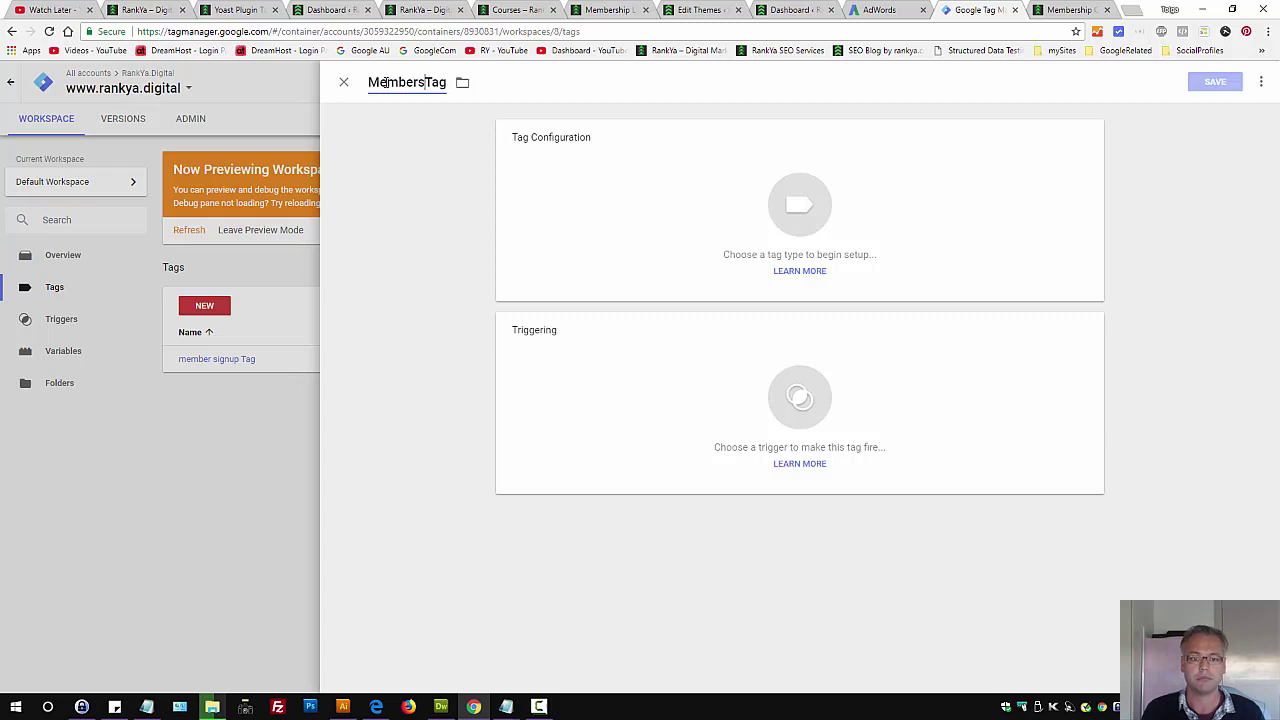
{"action": "type", "text": "Account"}
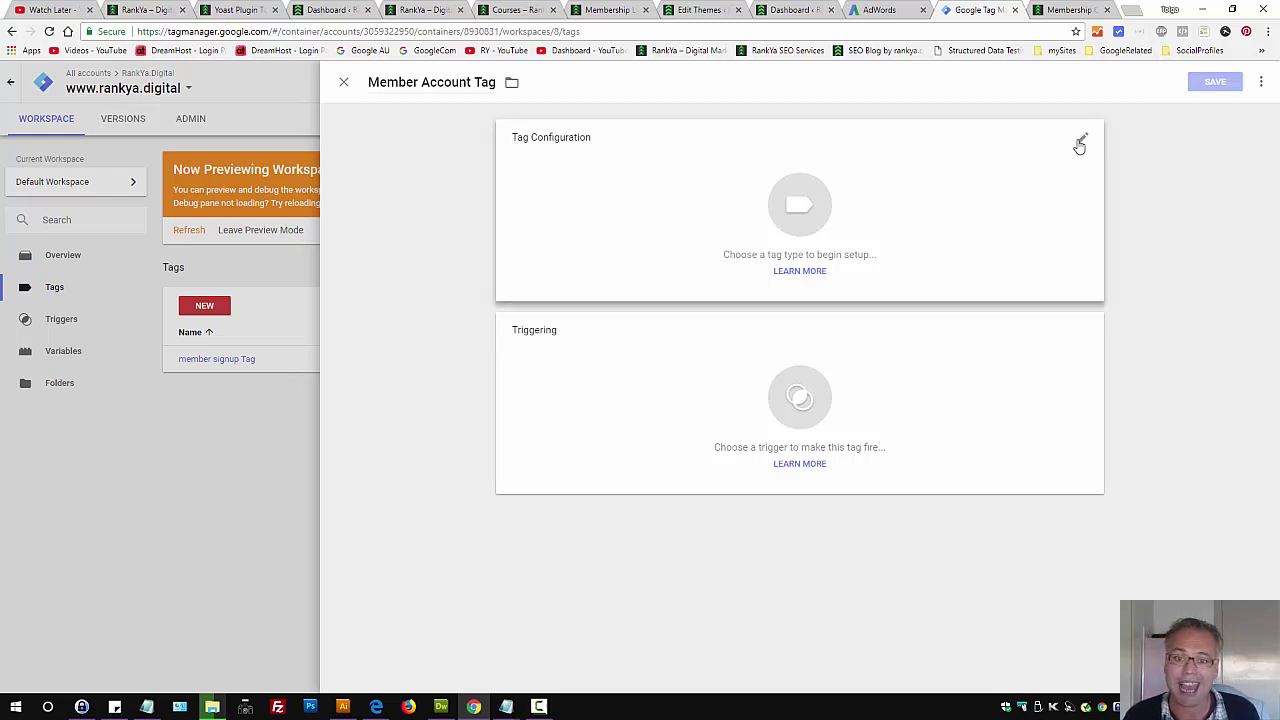
Make the tag AdWords Conversion Tracking and paste in the Conversion ID copied from AdWords.
{"action": "left_click", "coordinate": [1080, 143]}
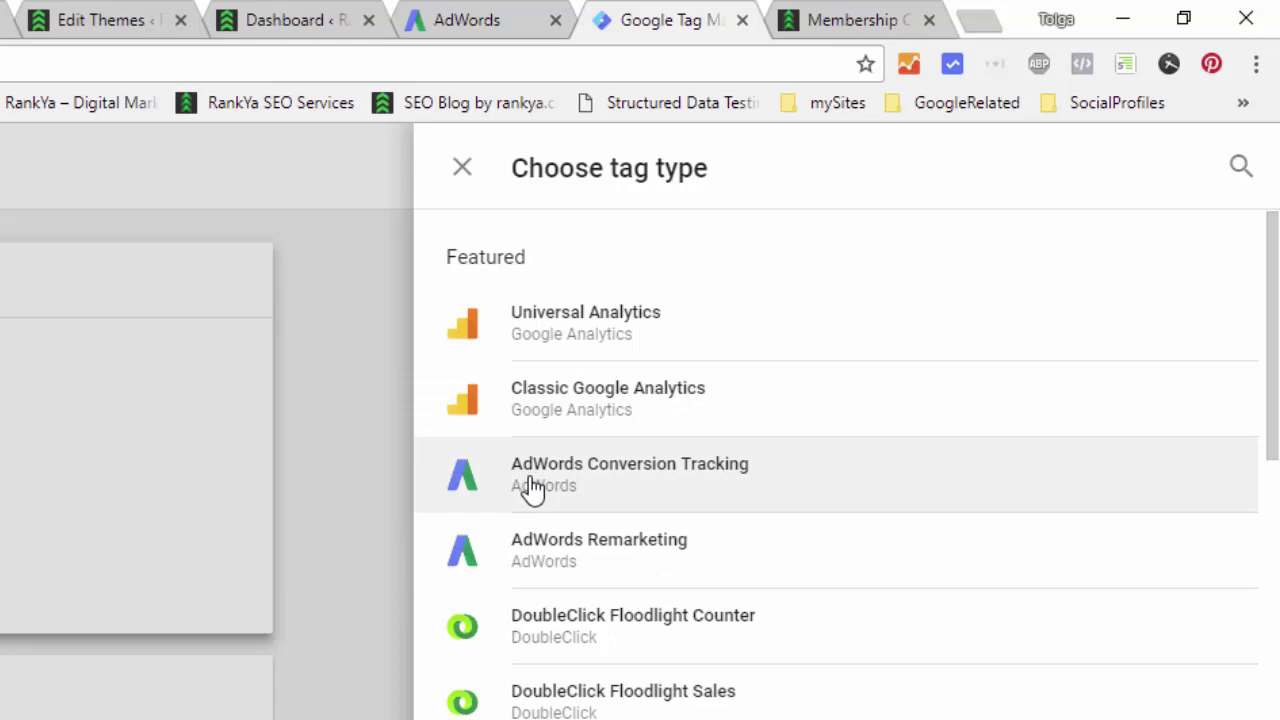
{"action": "left_click", "coordinate": [571, 488]}
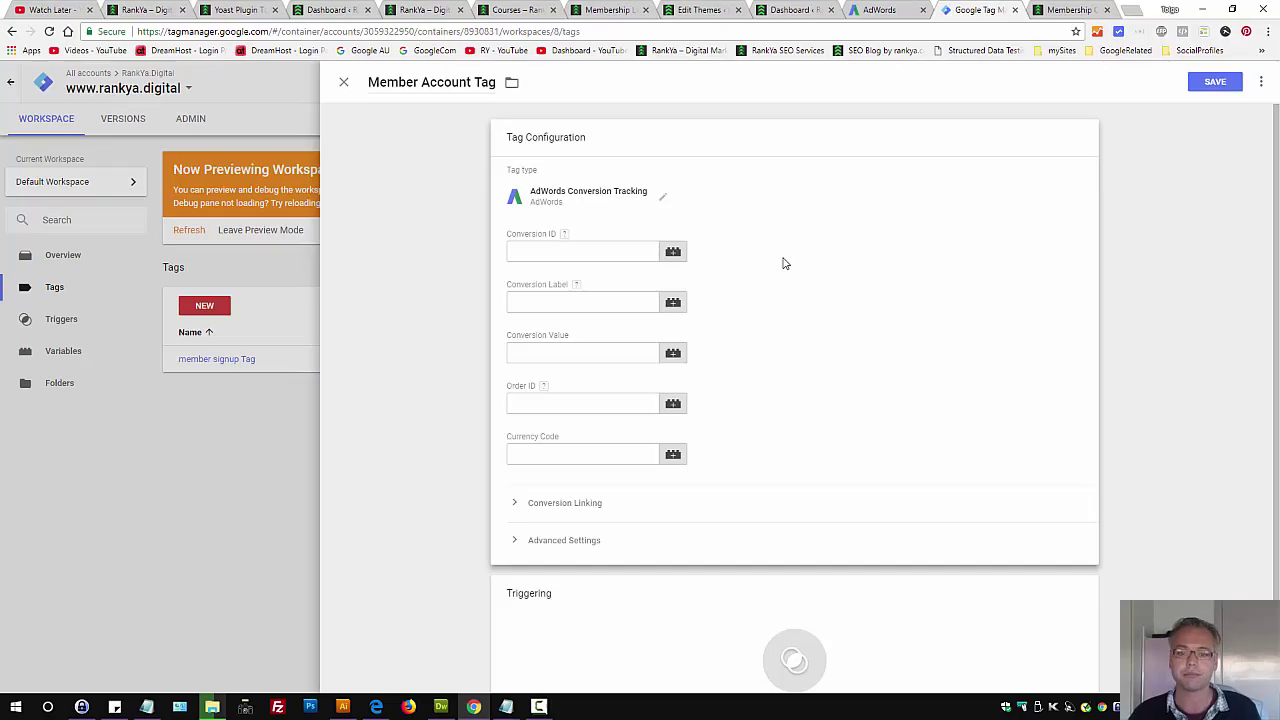
{"action": "left_click", "coordinate": [587, 252]}
{"action": "left_click", "coordinate": [880, 10]}
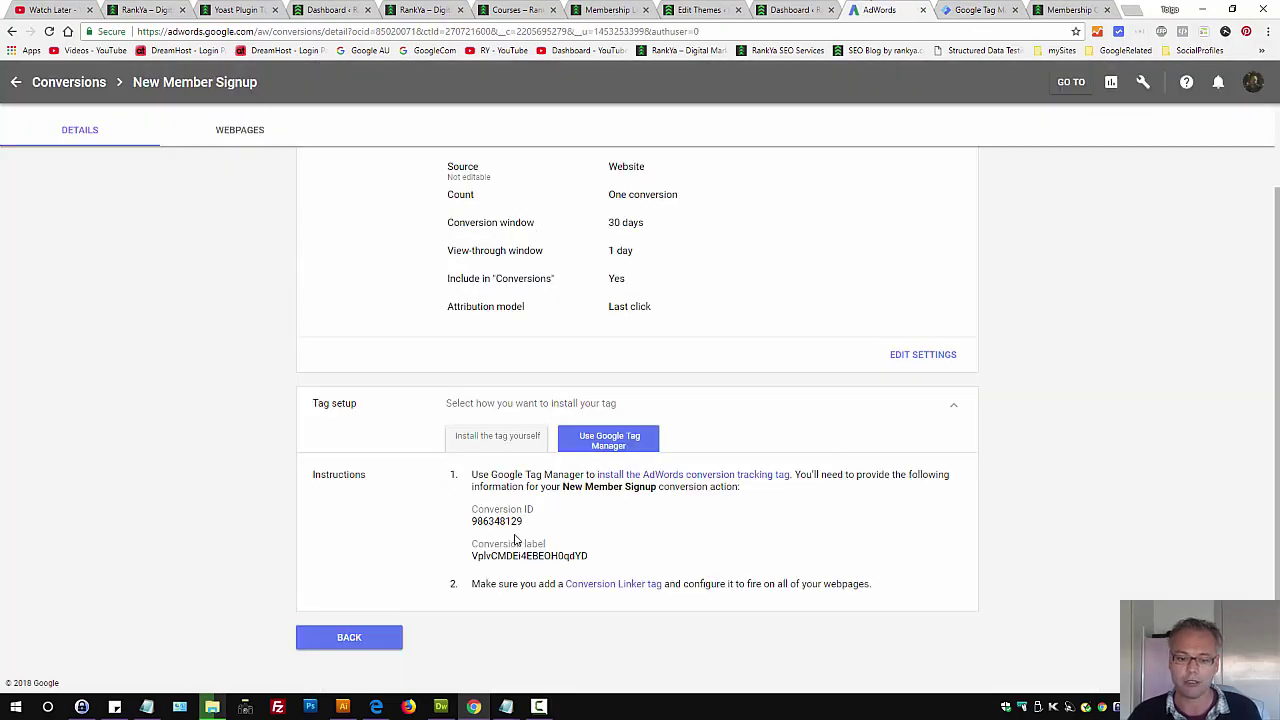
{"action": "double_click", "coordinate": [502, 522]}
{"action": "right_click", "coordinate": [502, 522]}
{"action": "left_click", "coordinate": [525, 535]}
{"action": "left_click", "coordinate": [978, 10]}
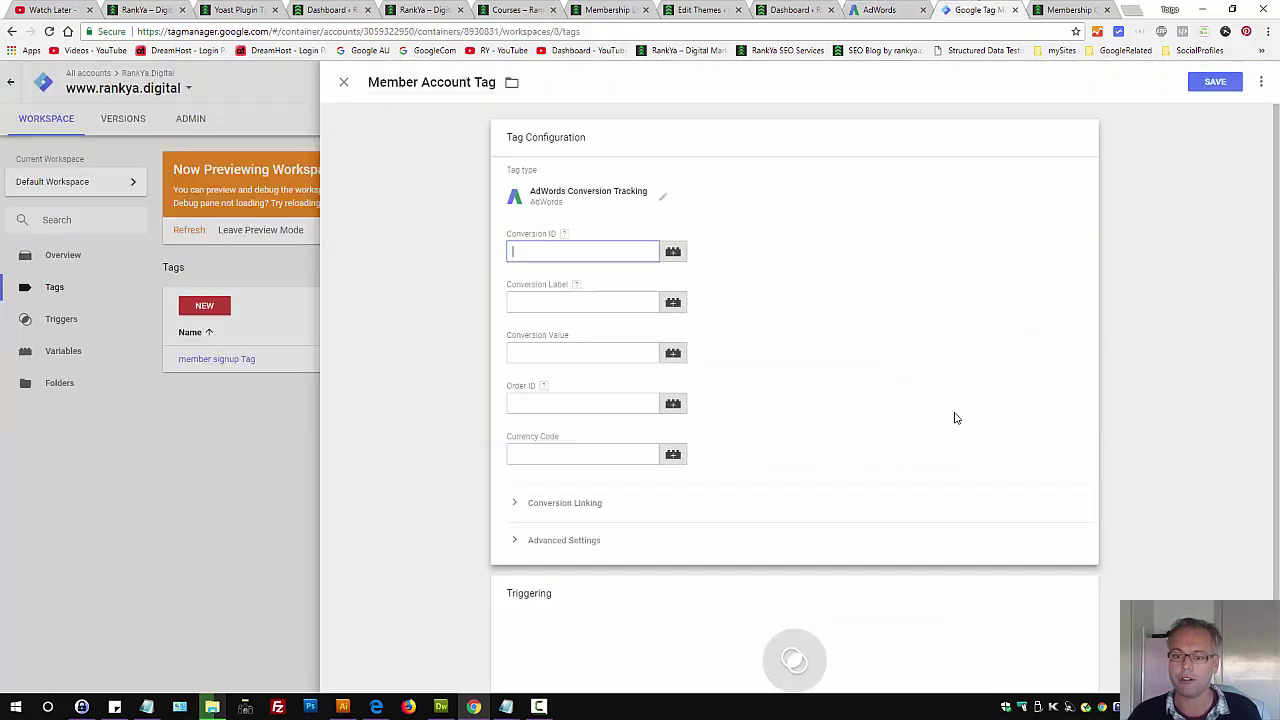
{"action": "key", "text": "ctrl+v"}
Copy the conversion label from AdWords and paste it into the Conversion Label field.
{"action": "left_click", "coordinate": [609, 300]}
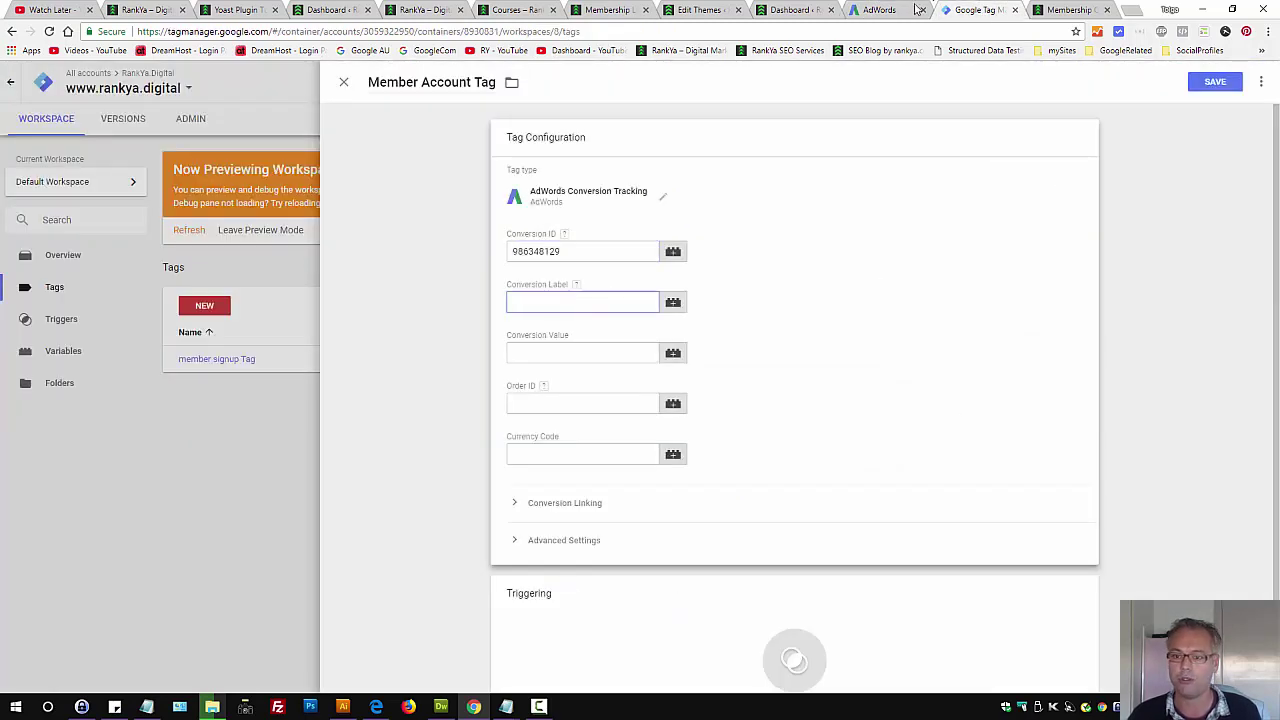
{"action": "left_click", "coordinate": [880, 10]}
{"action": "double_click", "coordinate": [504, 552]}
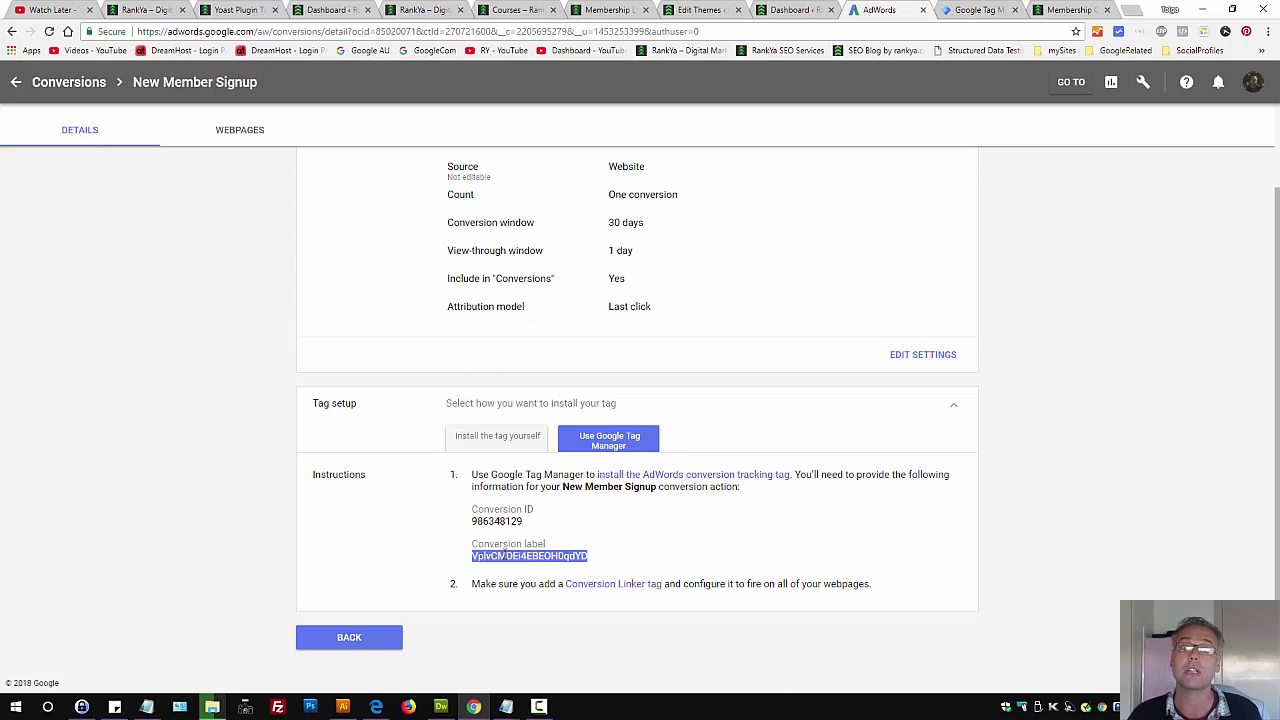
{"action": "right_click", "coordinate": [504, 553]}
{"action": "left_click", "coordinate": [538, 564]}
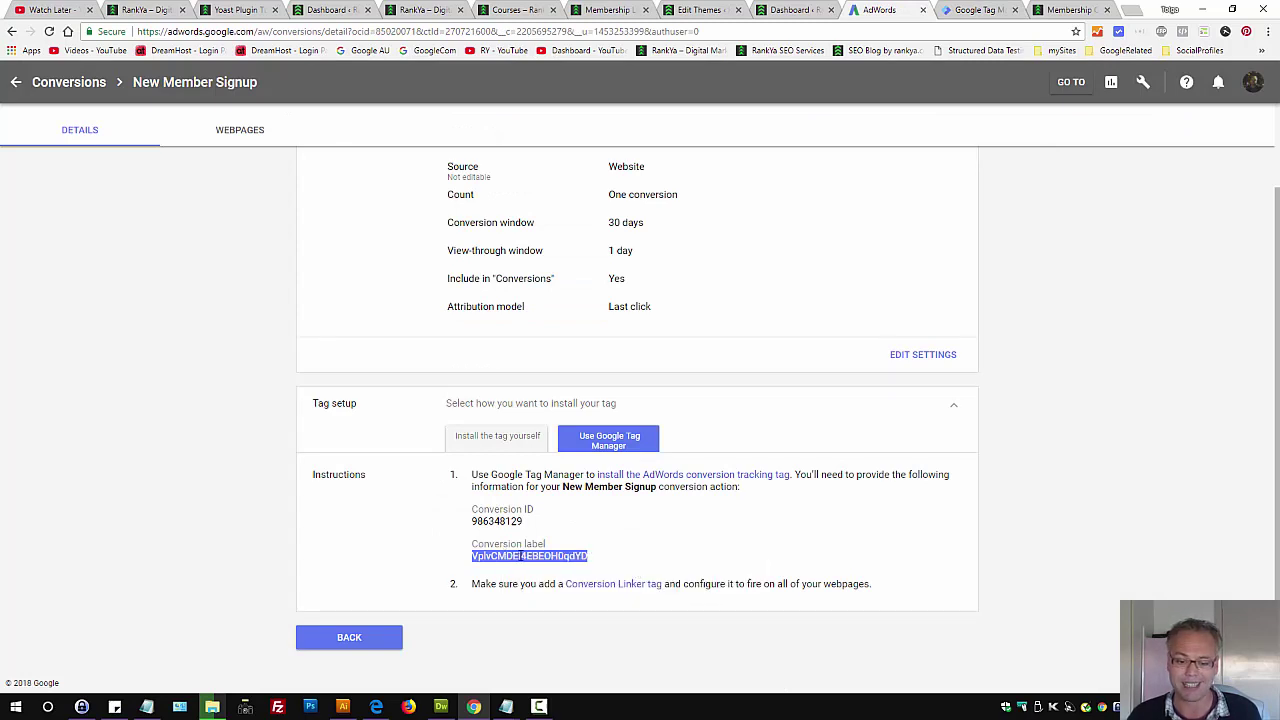
{"action": "right_click", "coordinate": [516, 556]}
{"action": "left_click", "coordinate": [546, 568]}
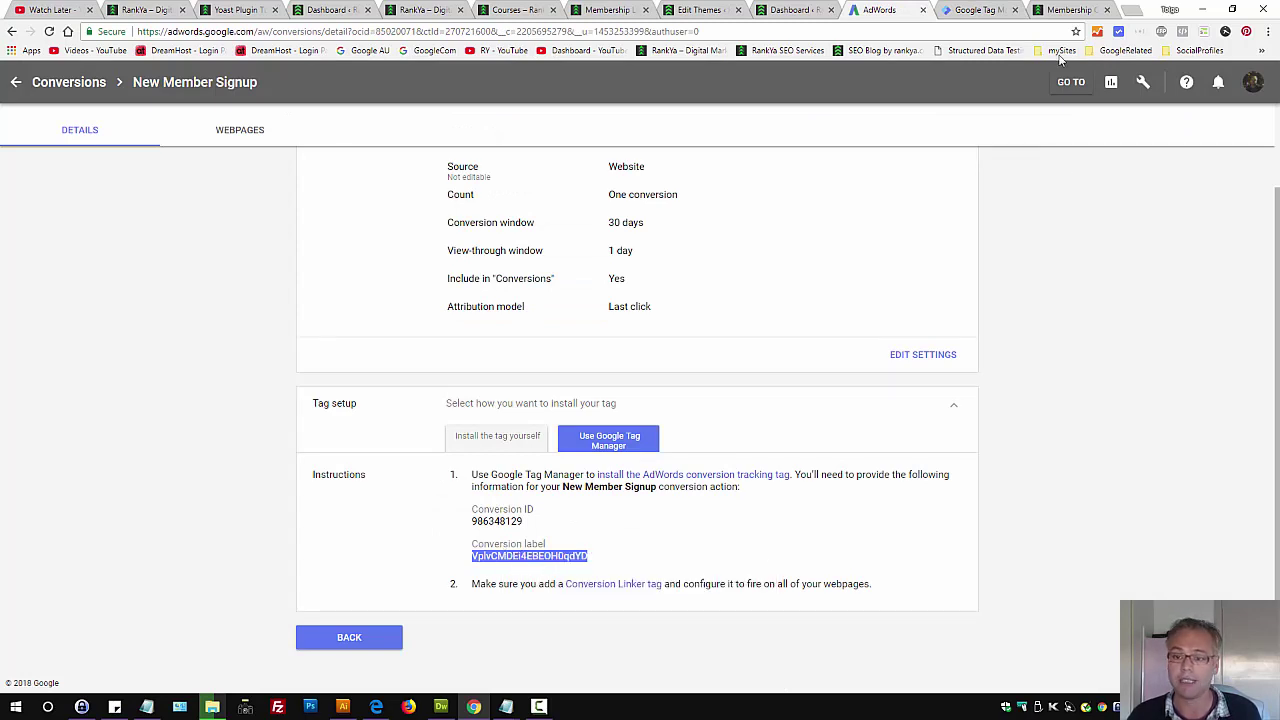
{"action": "left_click", "coordinate": [975, 12]}
{"action": "key", "text": "ctrl+v"}
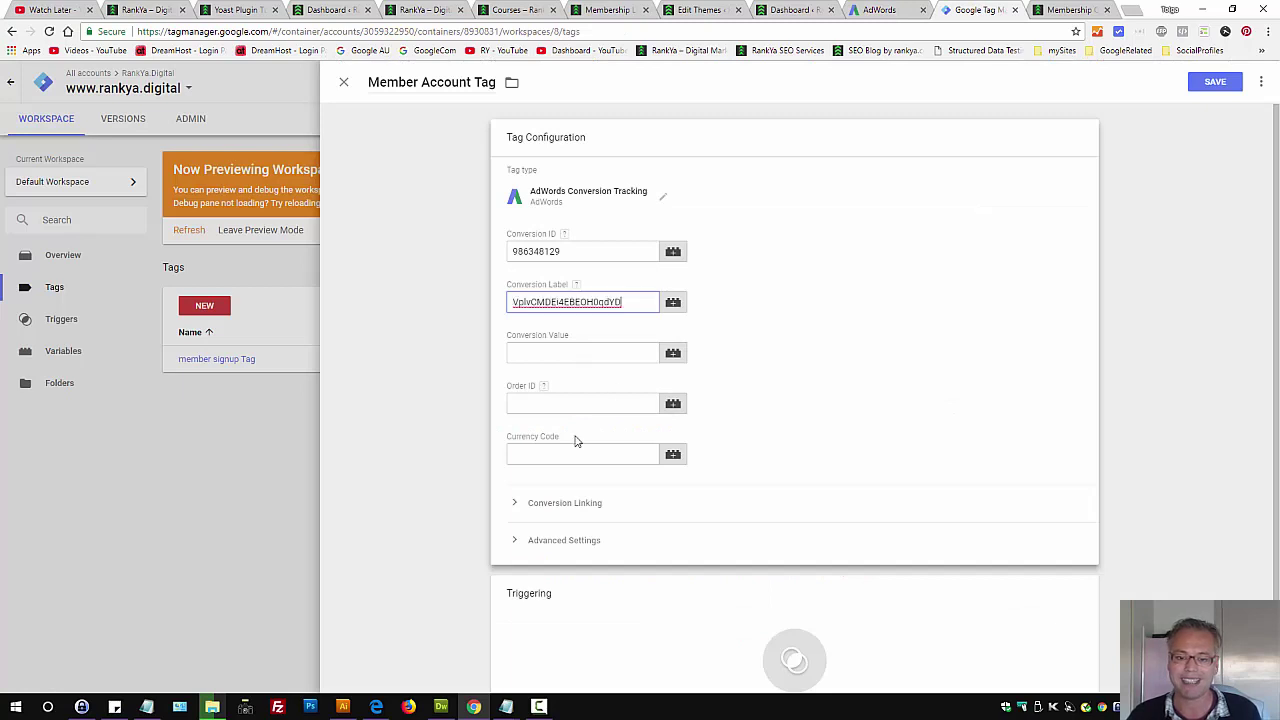
Check the conversion's value in AdWords before filling in Conversion Value.
{"action": "left_click", "coordinate": [565, 352]}
{"action": "left_click", "coordinate": [880, 10]}
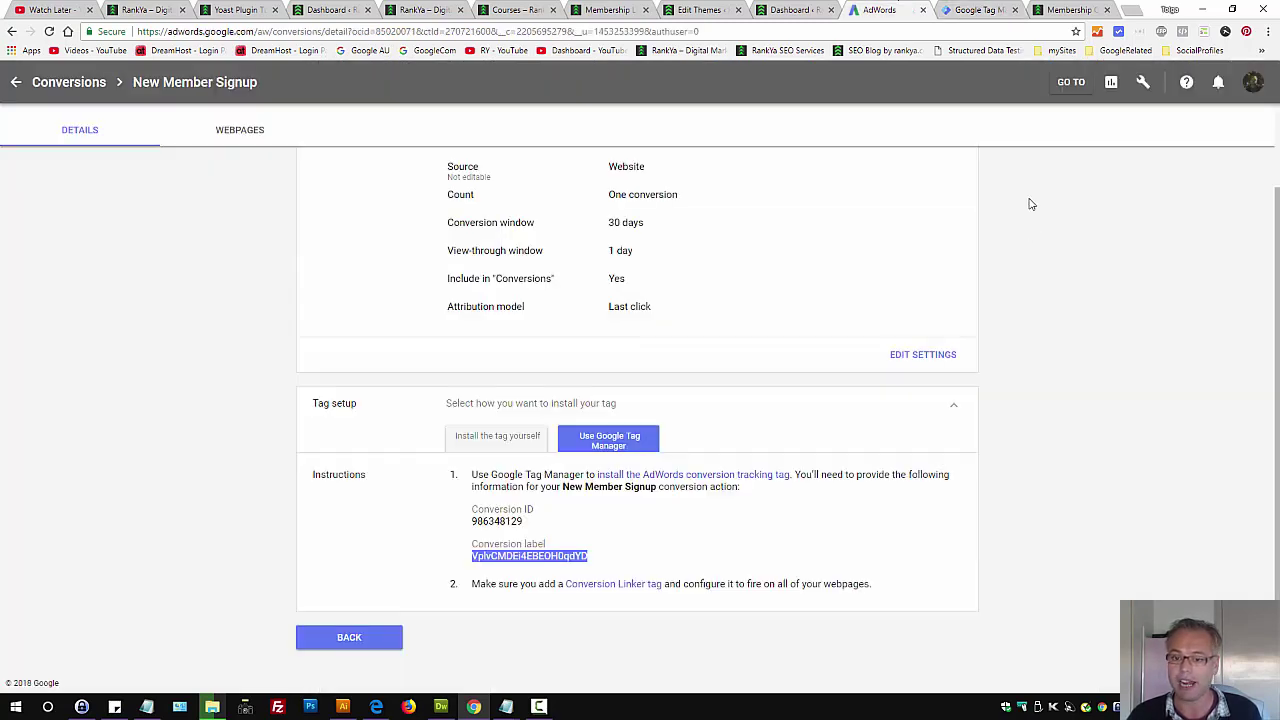
{"action": "scroll", "coordinate": [843, 297], "scroll_direction": "up", "scroll_amount": 1}
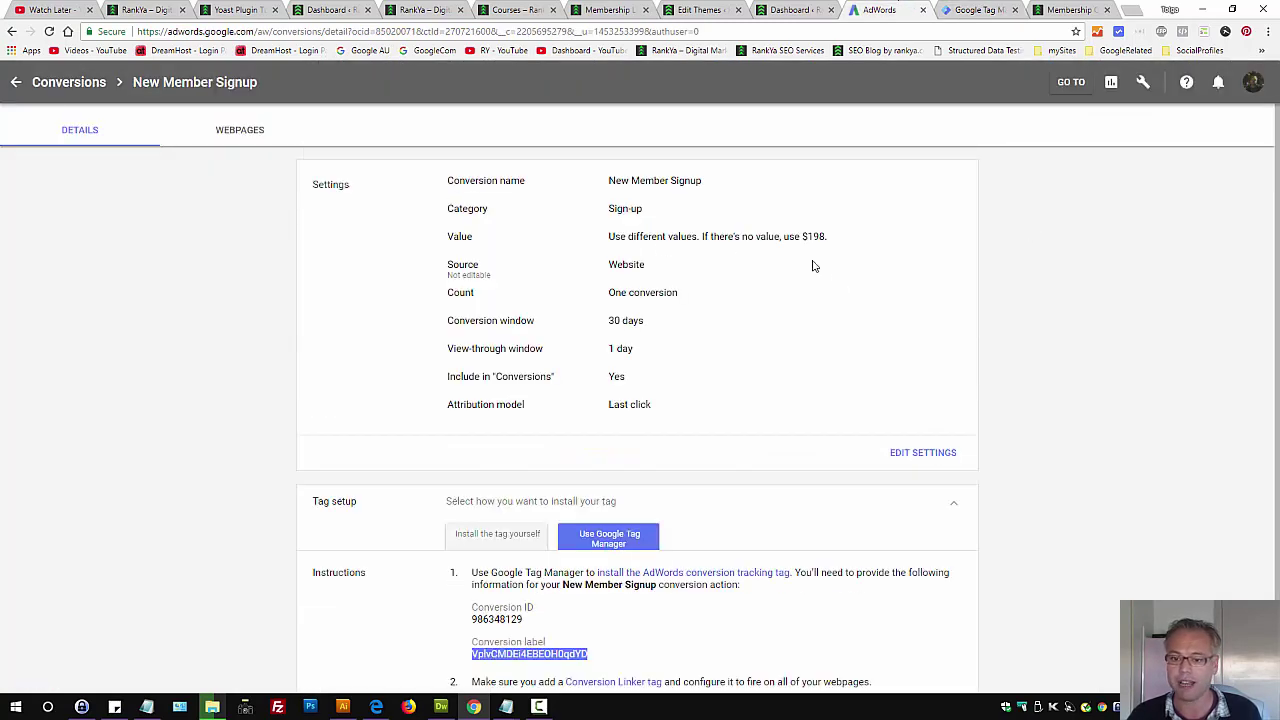
{"action": "left_click", "coordinate": [962, 15]}
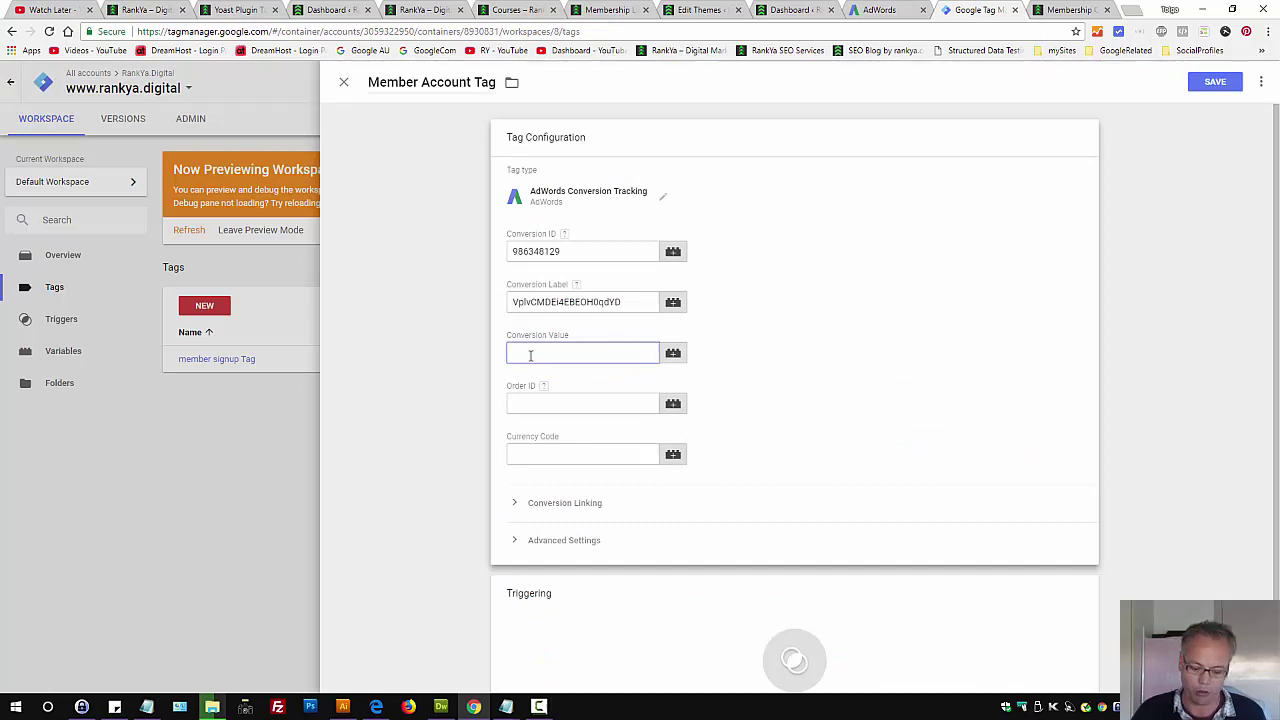
Enter 198 as the Conversion Value, re-checking it against the AdWords conversion details.
{"action": "type", "text": "198"}
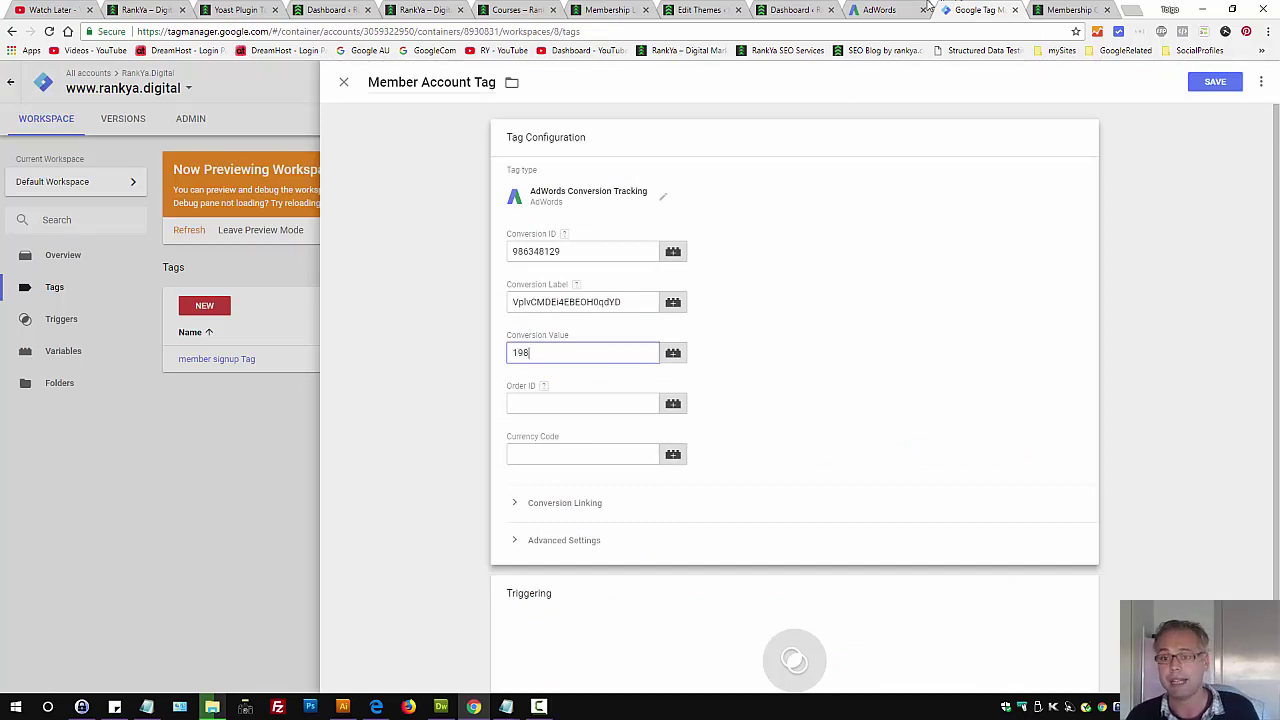
{"action": "left_click", "coordinate": [905, 10]}
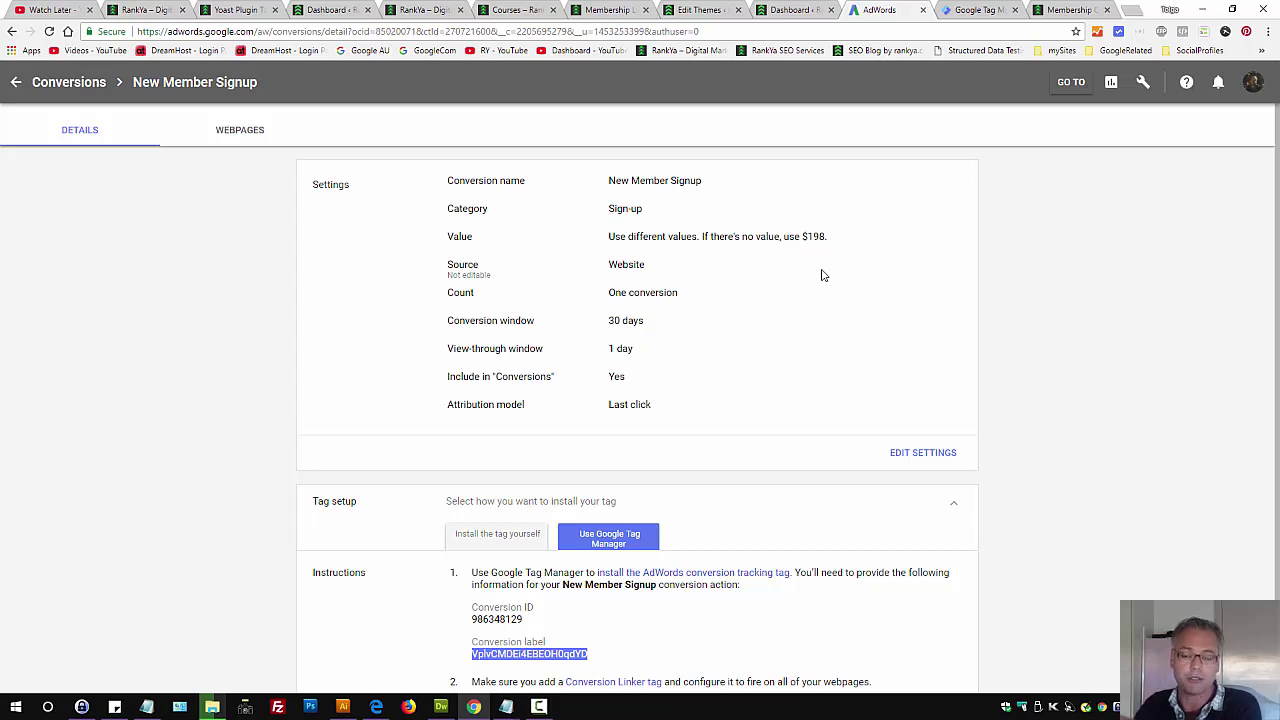
{"action": "left_click", "coordinate": [957, 11]}
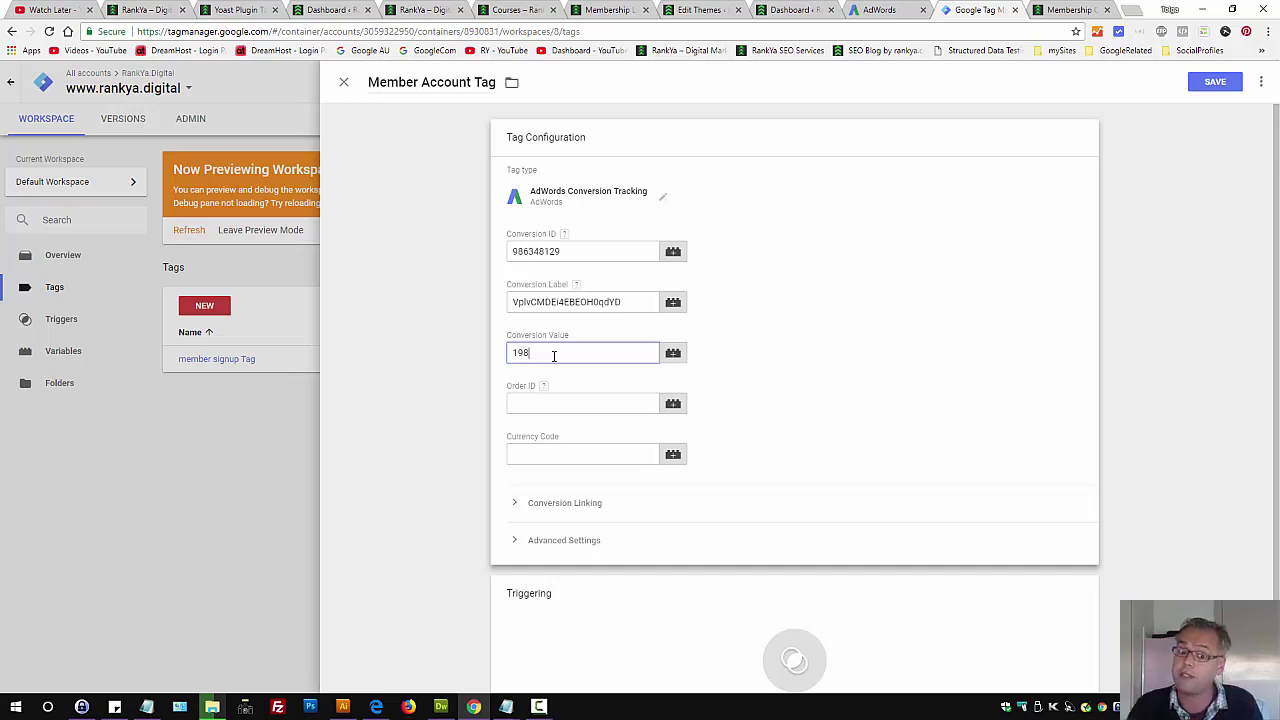
{"action": "left_click_drag", "start_coordinate": [553, 356], "coordinate": [493, 358]}
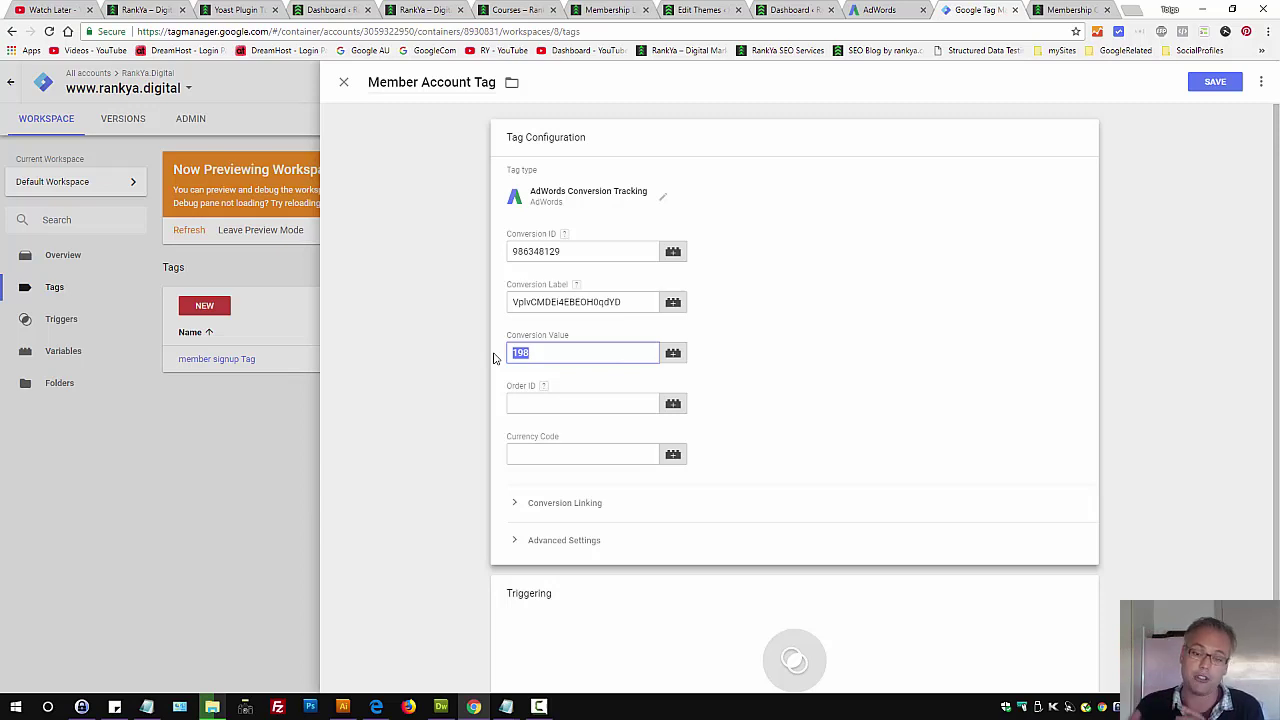
{"action": "left_click", "coordinate": [563, 351]}
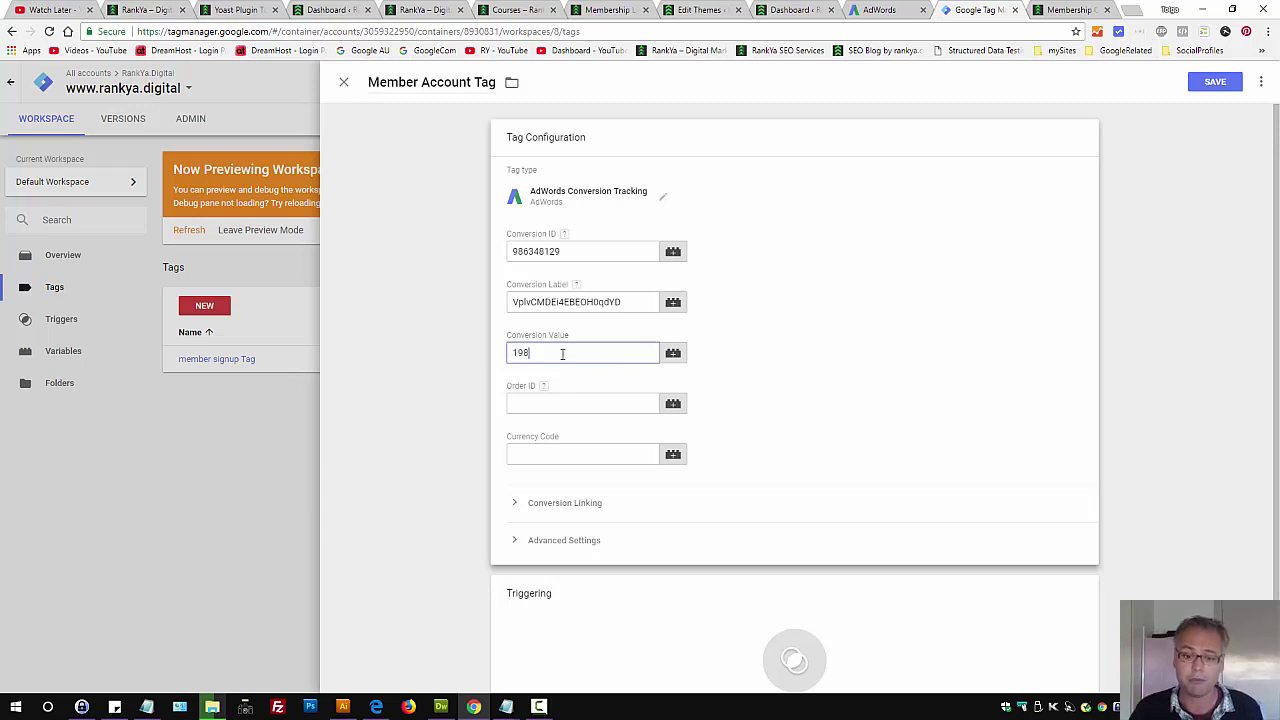
{"action": "left_click_drag", "start_coordinate": [563, 351], "coordinate": [486, 356]}
{"action": "key", "text": "BackSpace"}
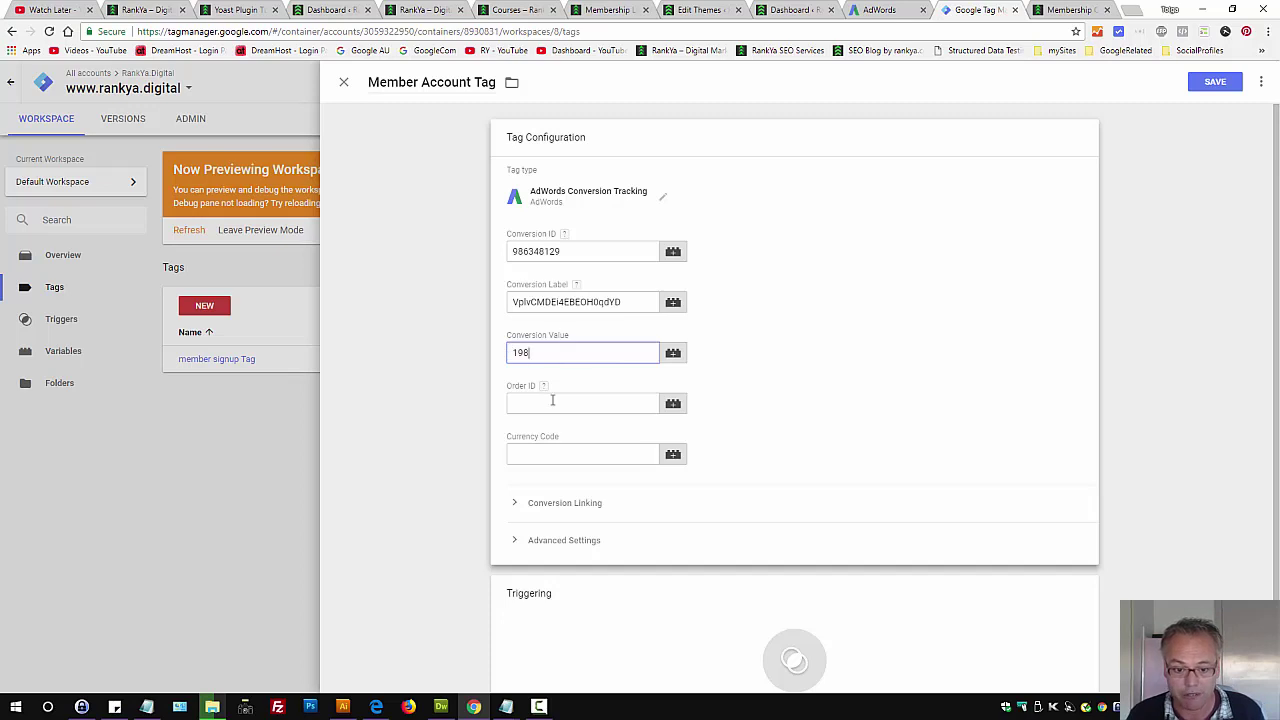
{"action": "left_click", "coordinate": [534, 406]}
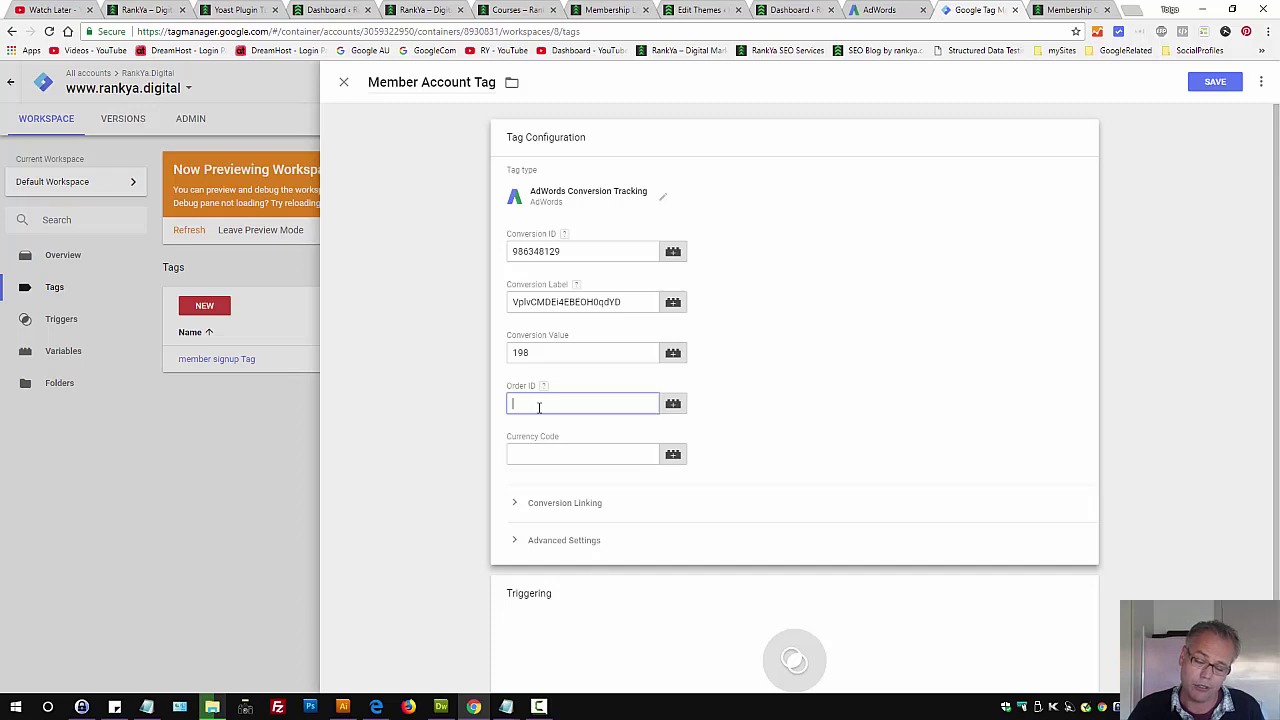
{"action": "left_click", "coordinate": [580, 448]}
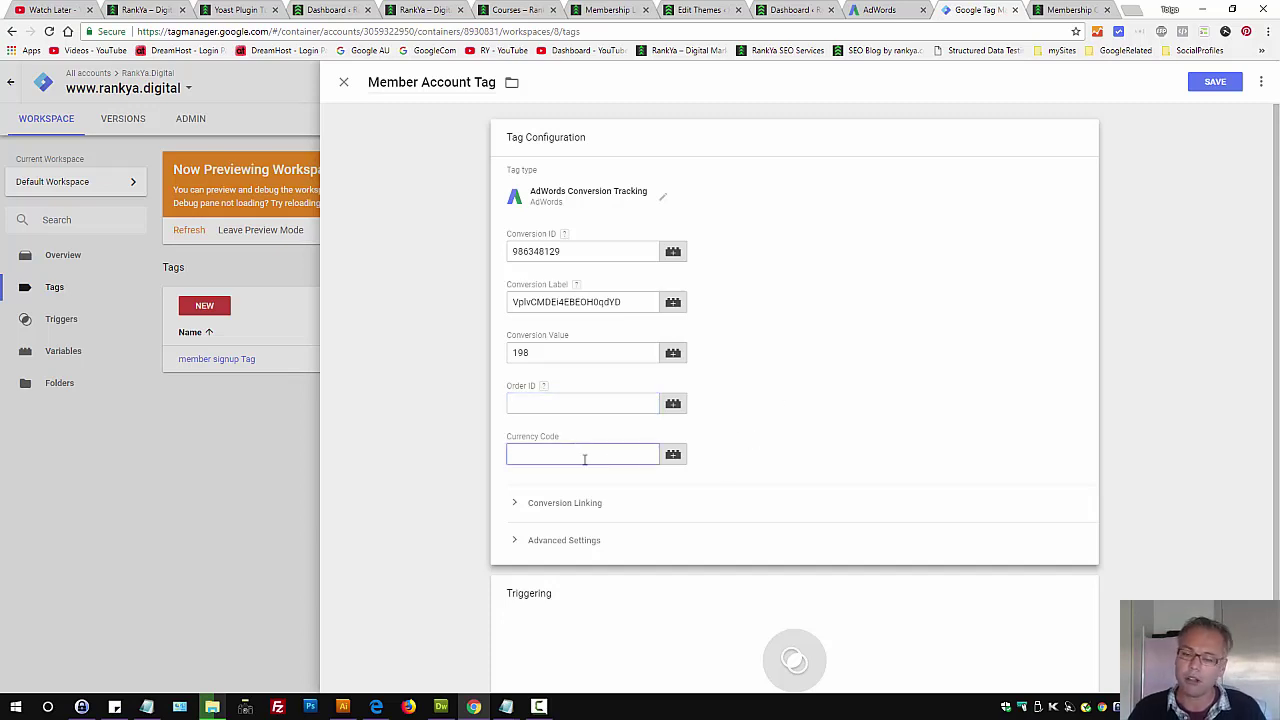
{"action": "left_click", "coordinate": [565, 504]}
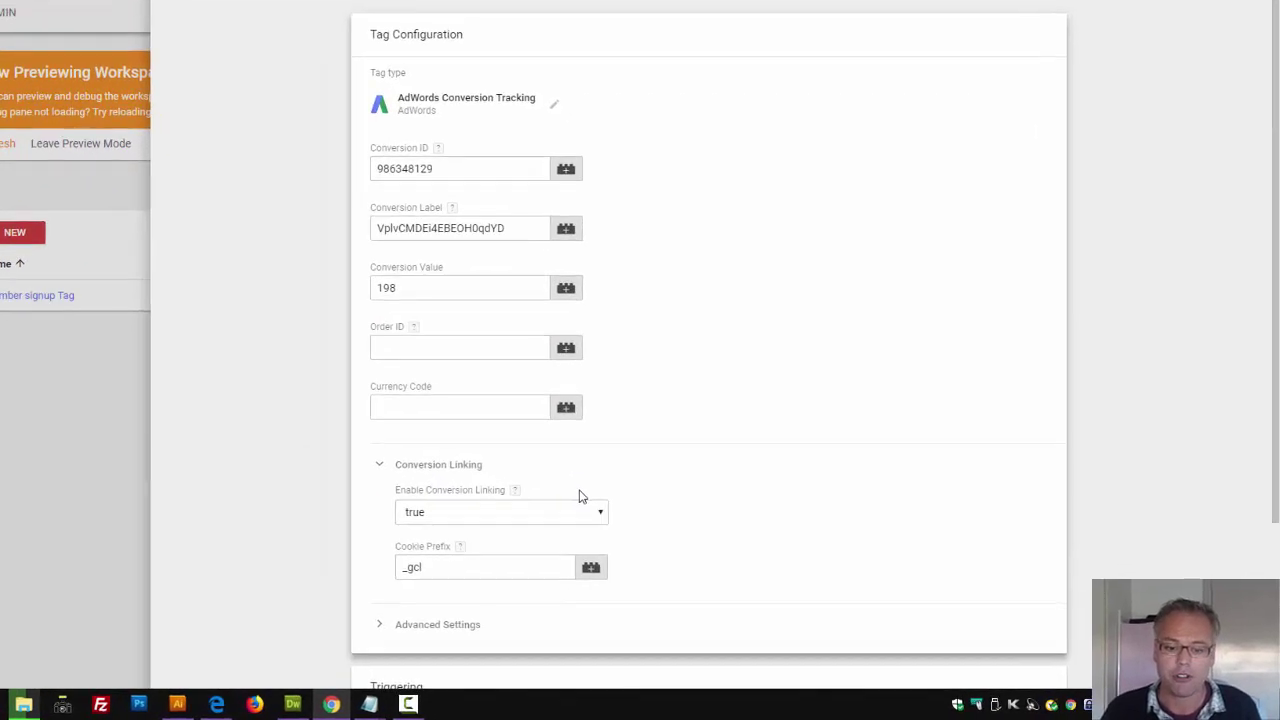
{"action": "scroll", "coordinate": [580, 495], "scroll_direction": "down", "scroll_amount": 2}
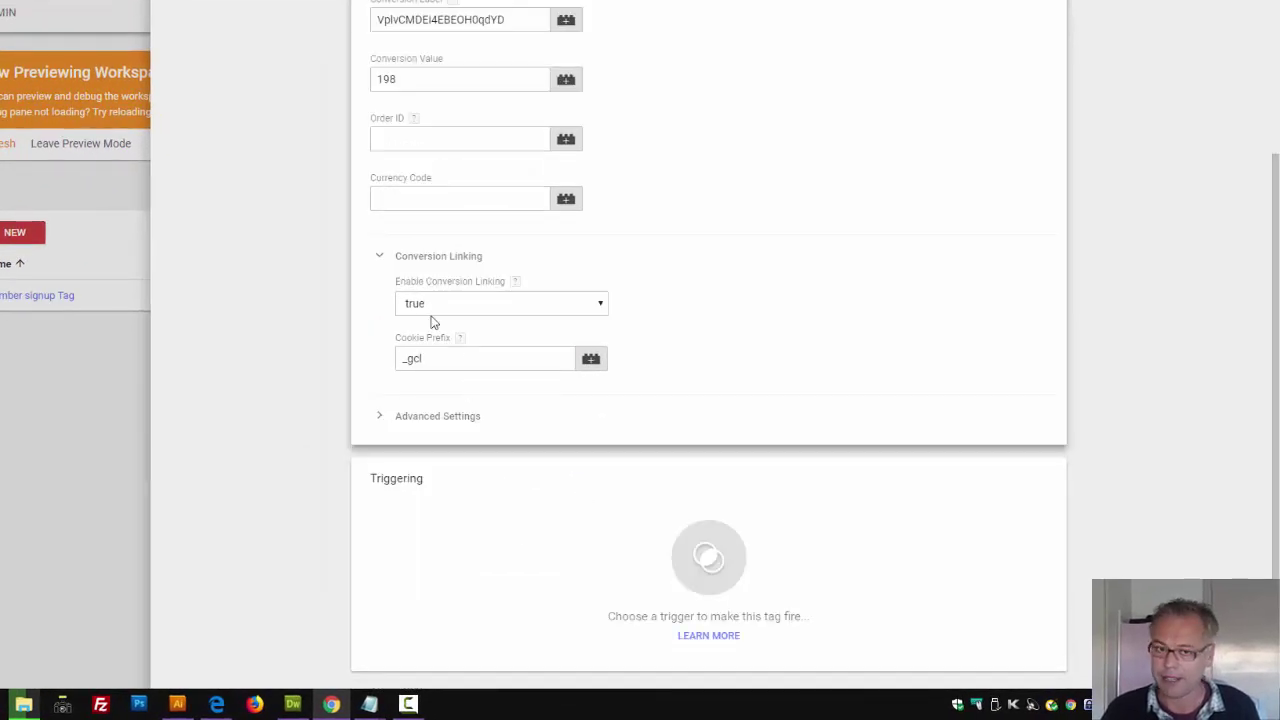
{"action": "left_click", "coordinate": [421, 422]}
{"action": "scroll", "coordinate": [568, 491], "scroll_direction": "down", "scroll_amount": 2}
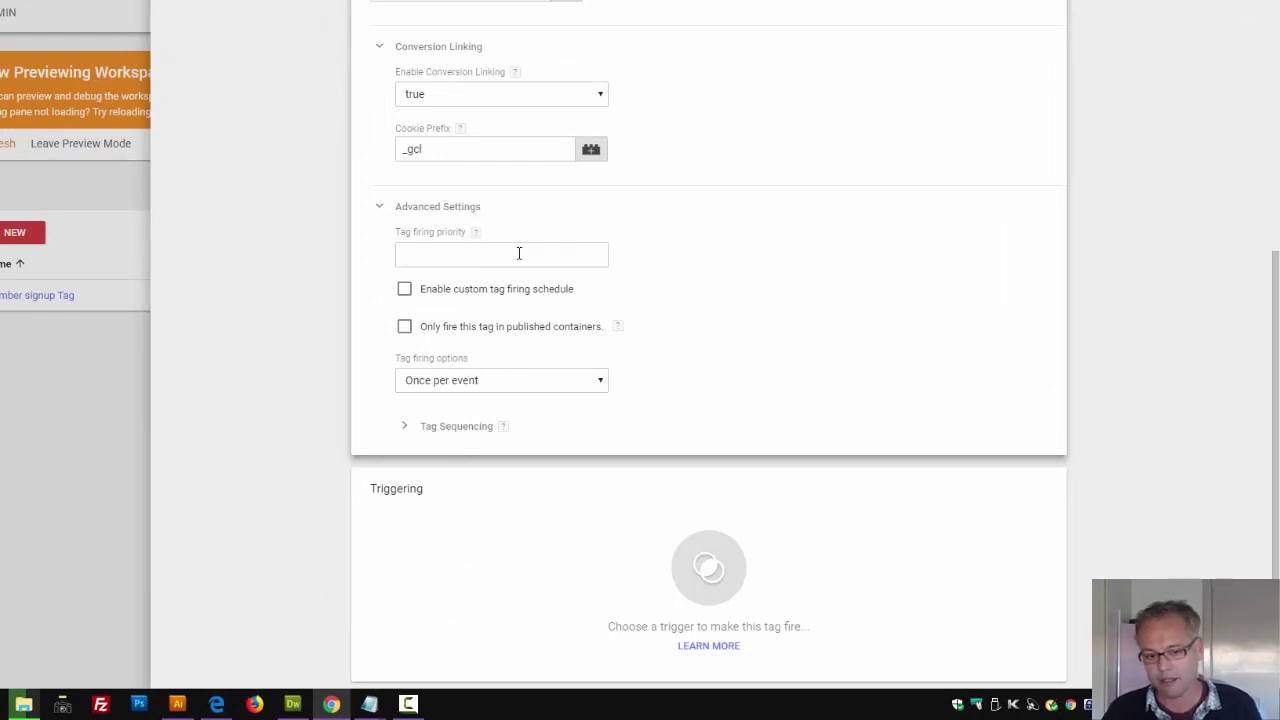
{"action": "mouse_move", "coordinate": [476, 233]}
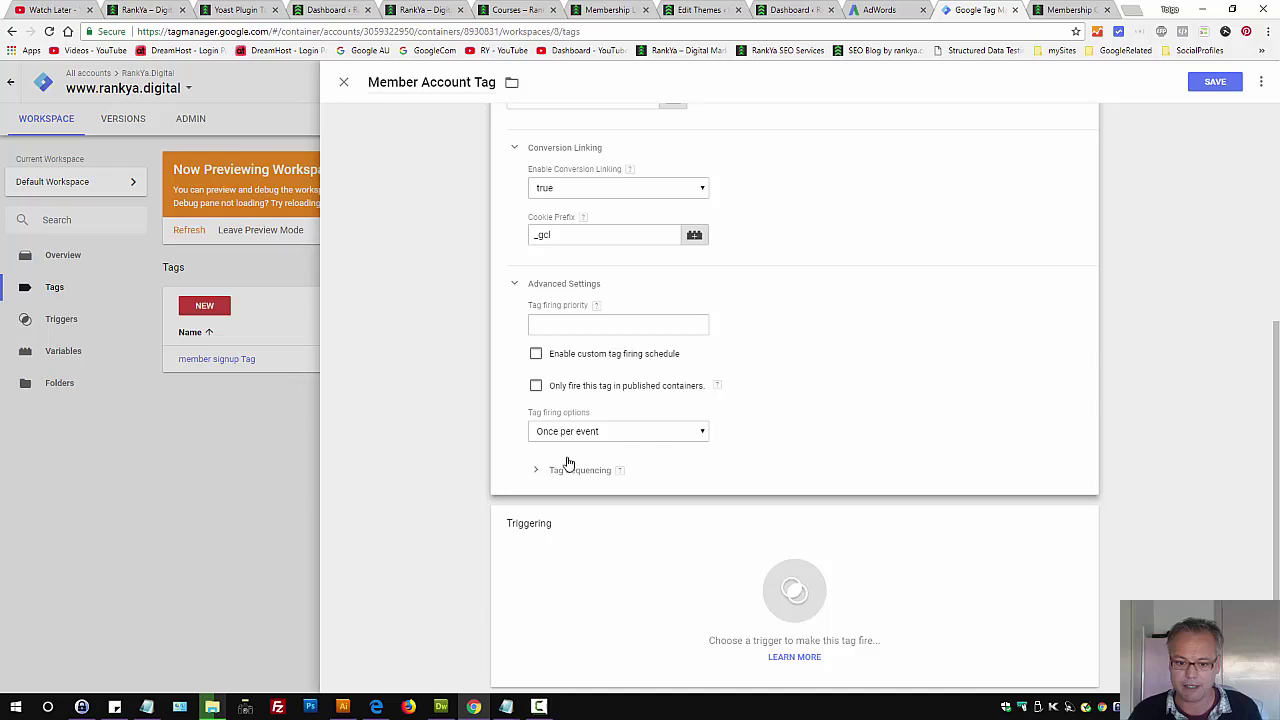
{"action": "left_click", "coordinate": [546, 473]}
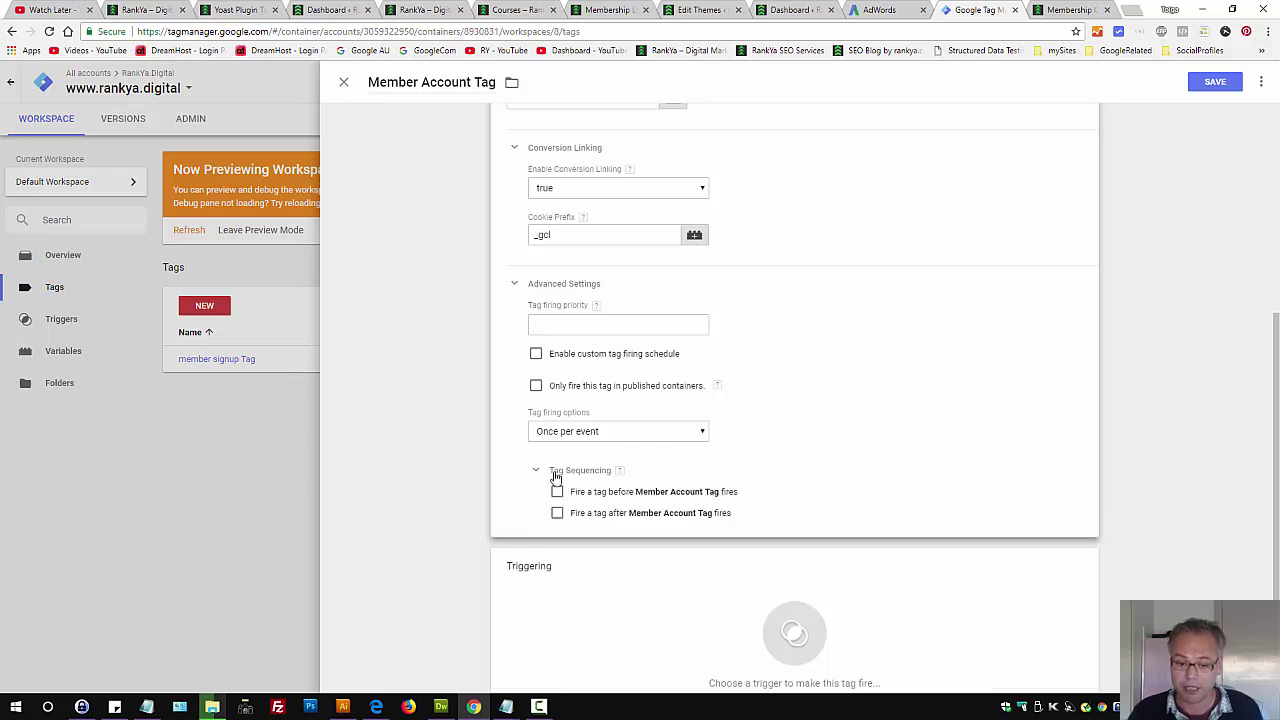
{"action": "left_click", "coordinate": [535, 472]}
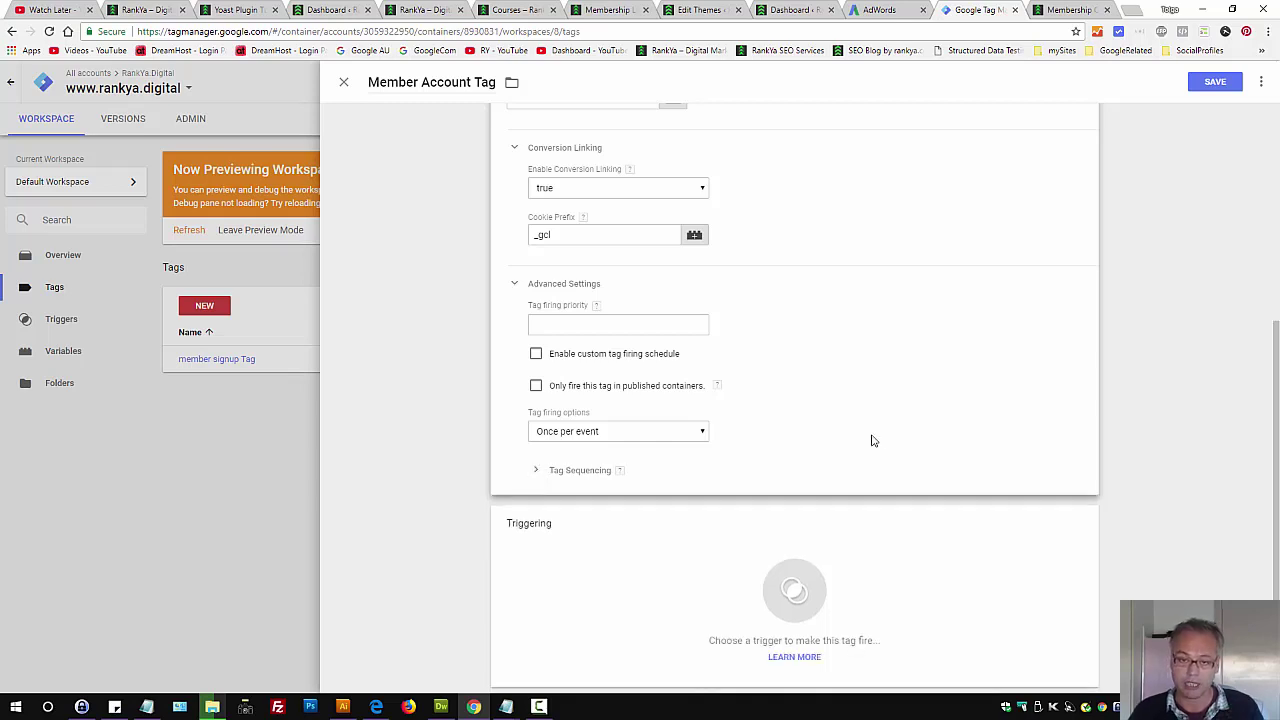
{"action": "left_click", "coordinate": [514, 284]}
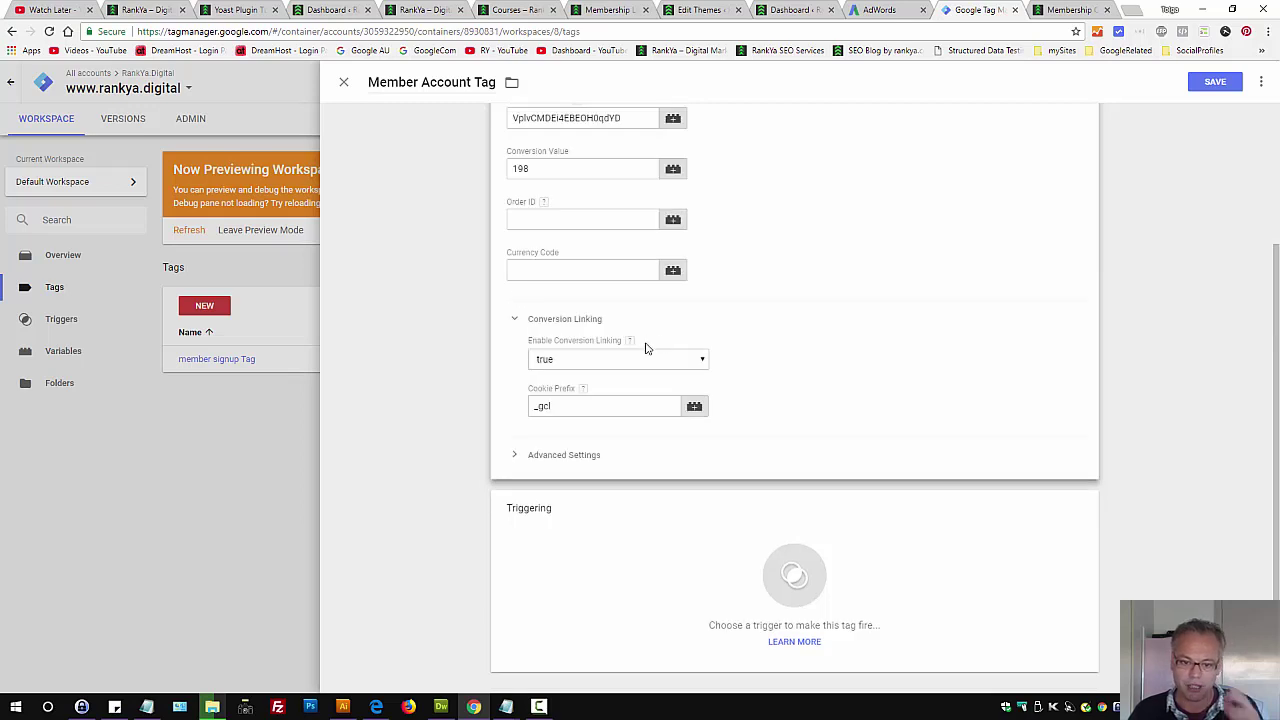
{"action": "left_click", "coordinate": [518, 320]}
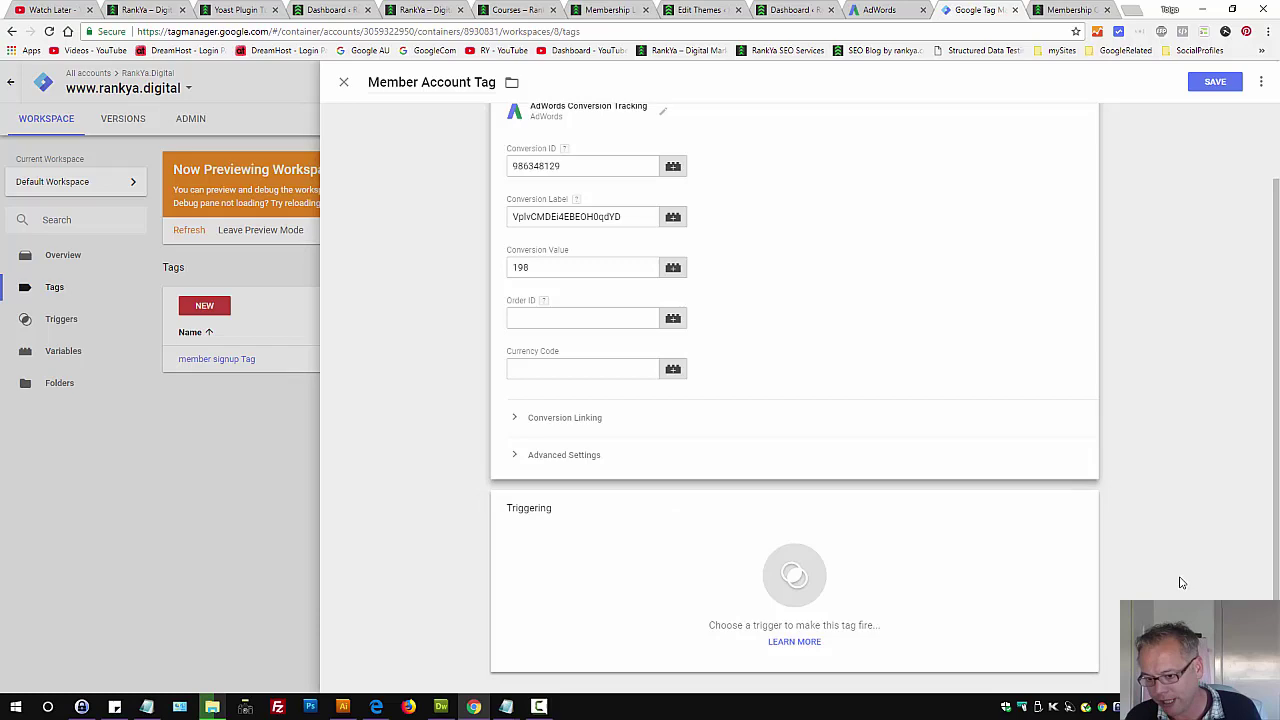
Add a new trigger to Member Account Tag and set its type to Page View.
{"action": "left_click", "coordinate": [1076, 513]}
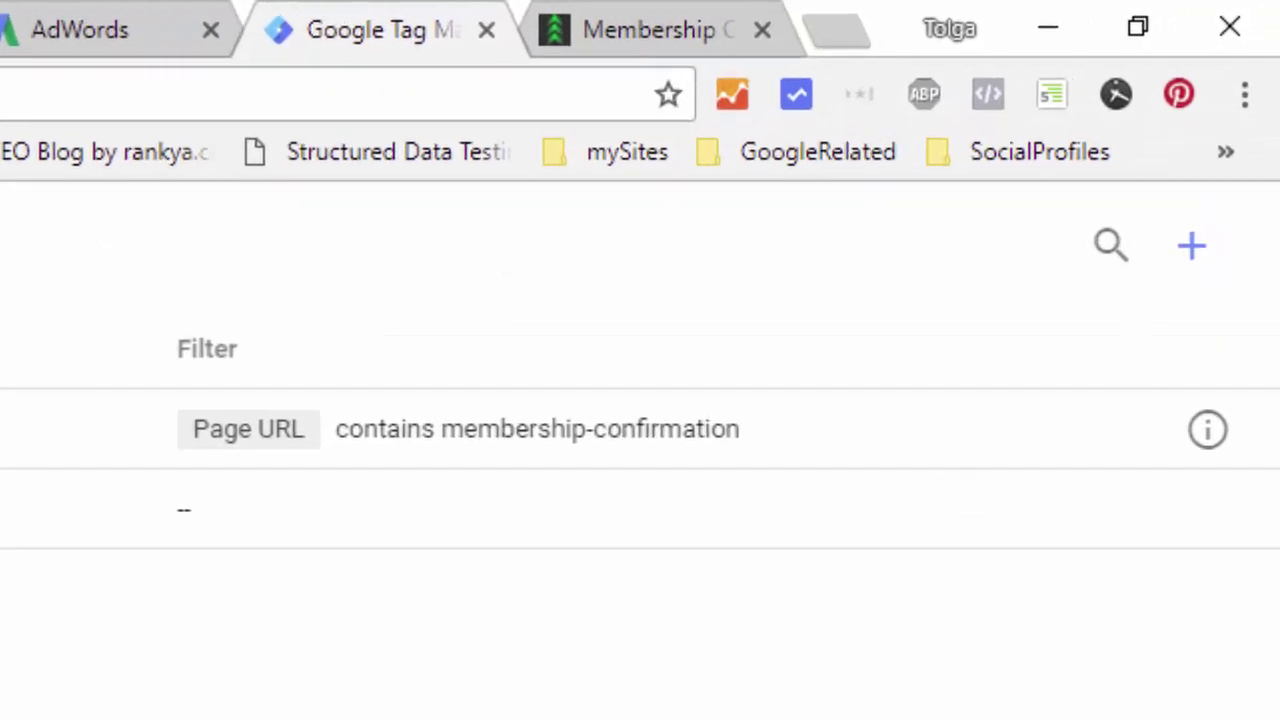
{"action": "left_click", "coordinate": [1196, 264]}
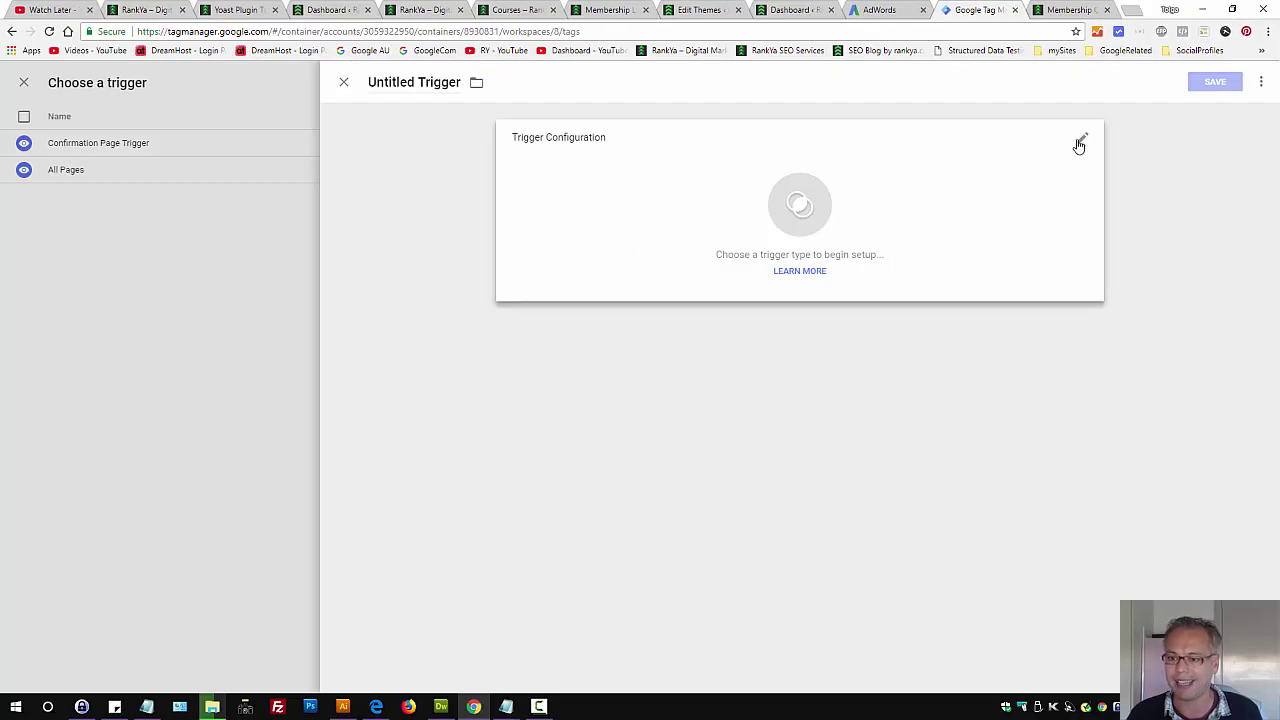
{"action": "left_click", "coordinate": [1082, 138]}
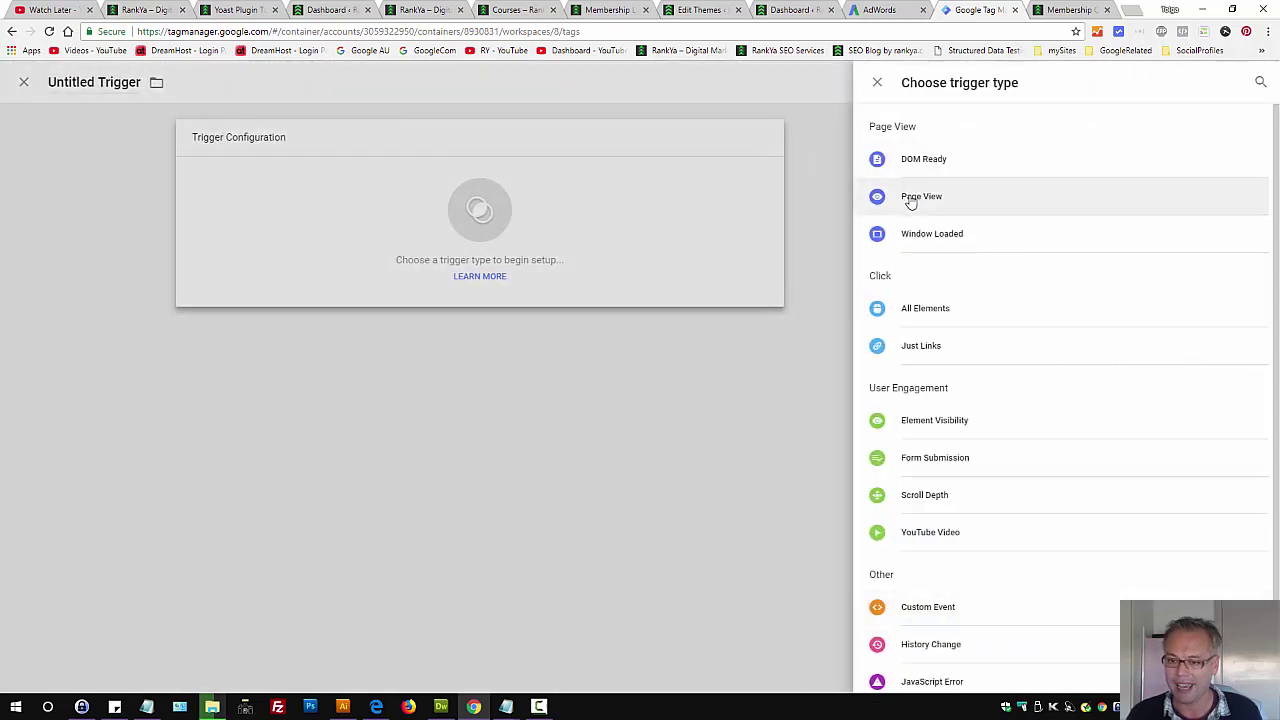
{"action": "left_click", "coordinate": [911, 198]}
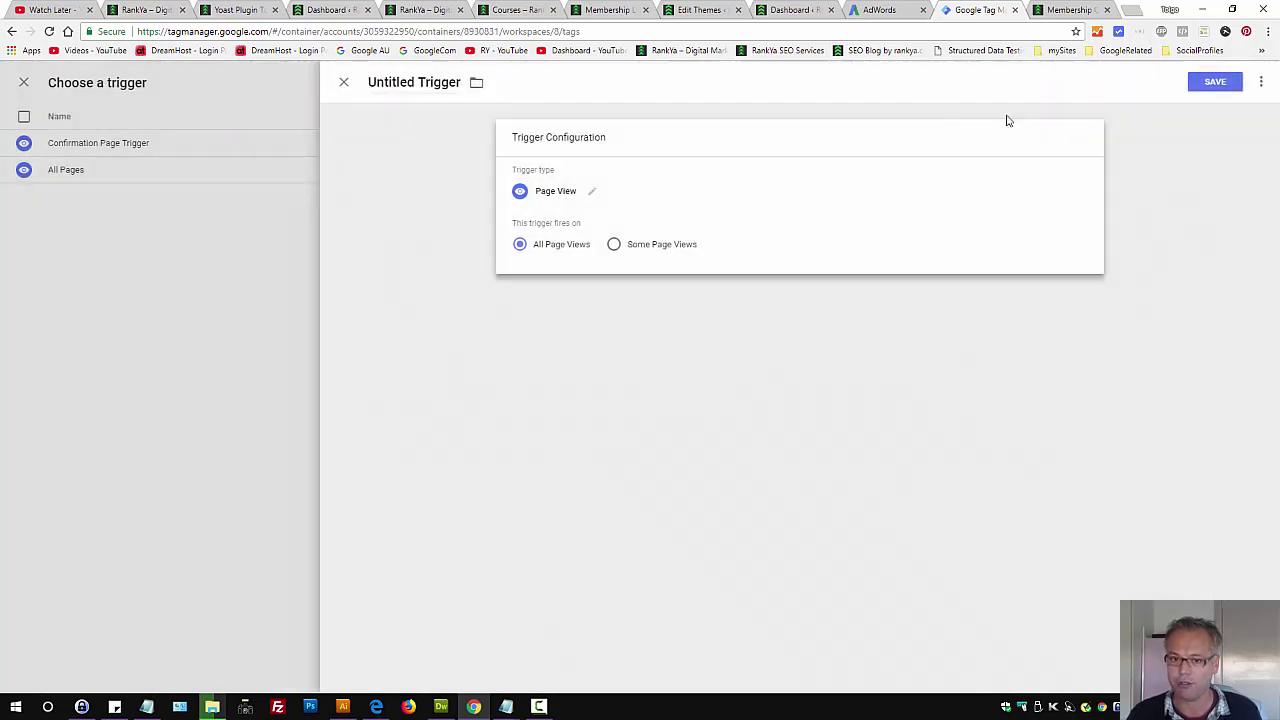
Limit the trigger to Some Page Views and open the site's Contact page in a new tab.
{"action": "left_click", "coordinate": [614, 248]}
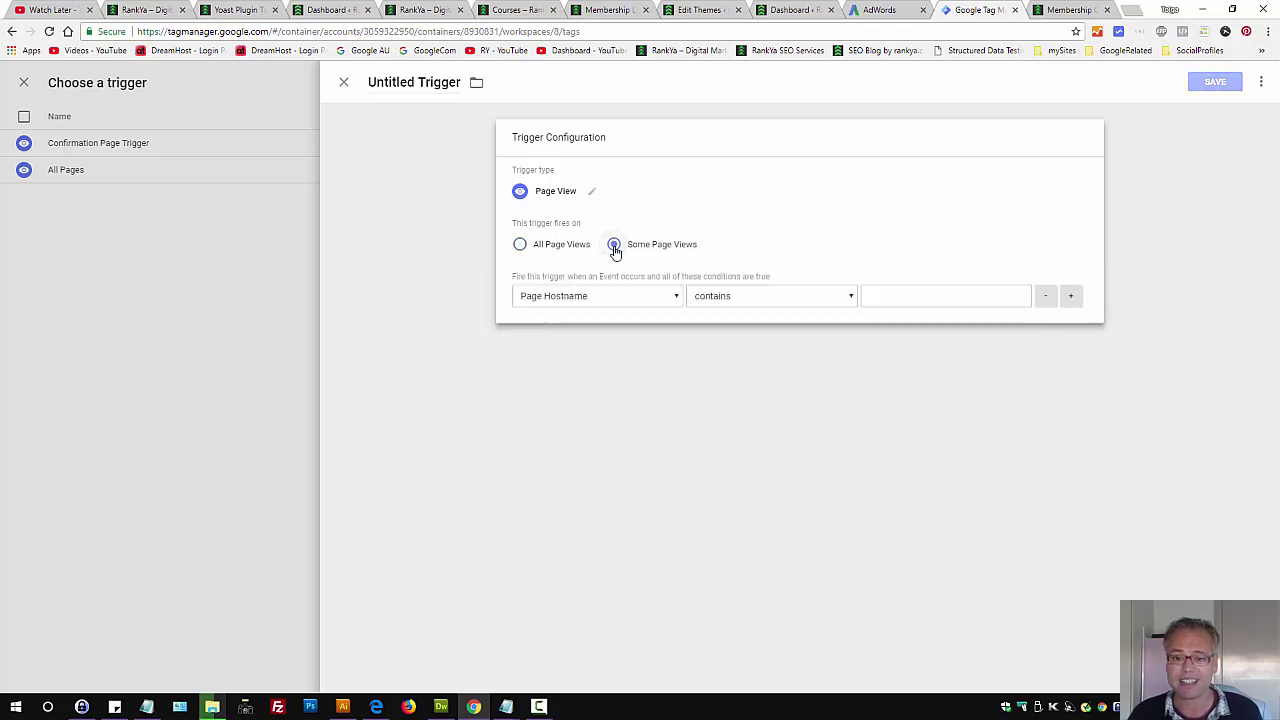
{"action": "left_click", "coordinate": [1068, 9]}
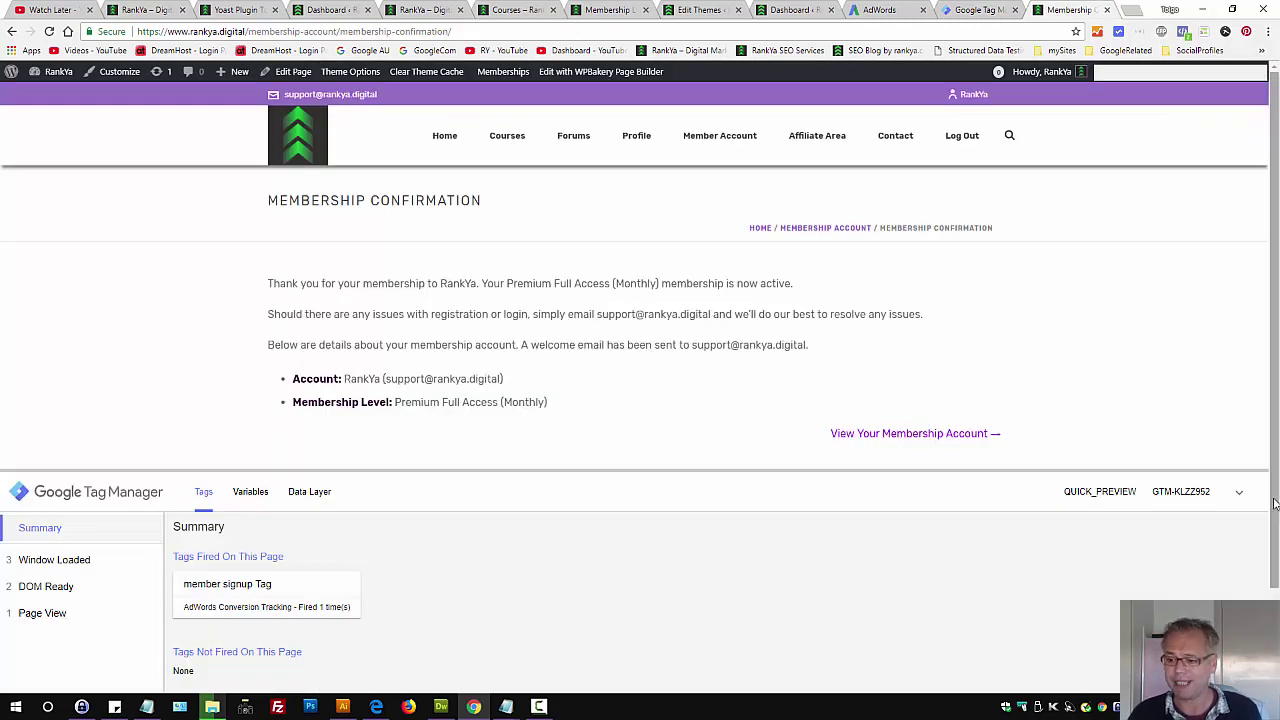
{"action": "left_click", "coordinate": [1240, 493]}
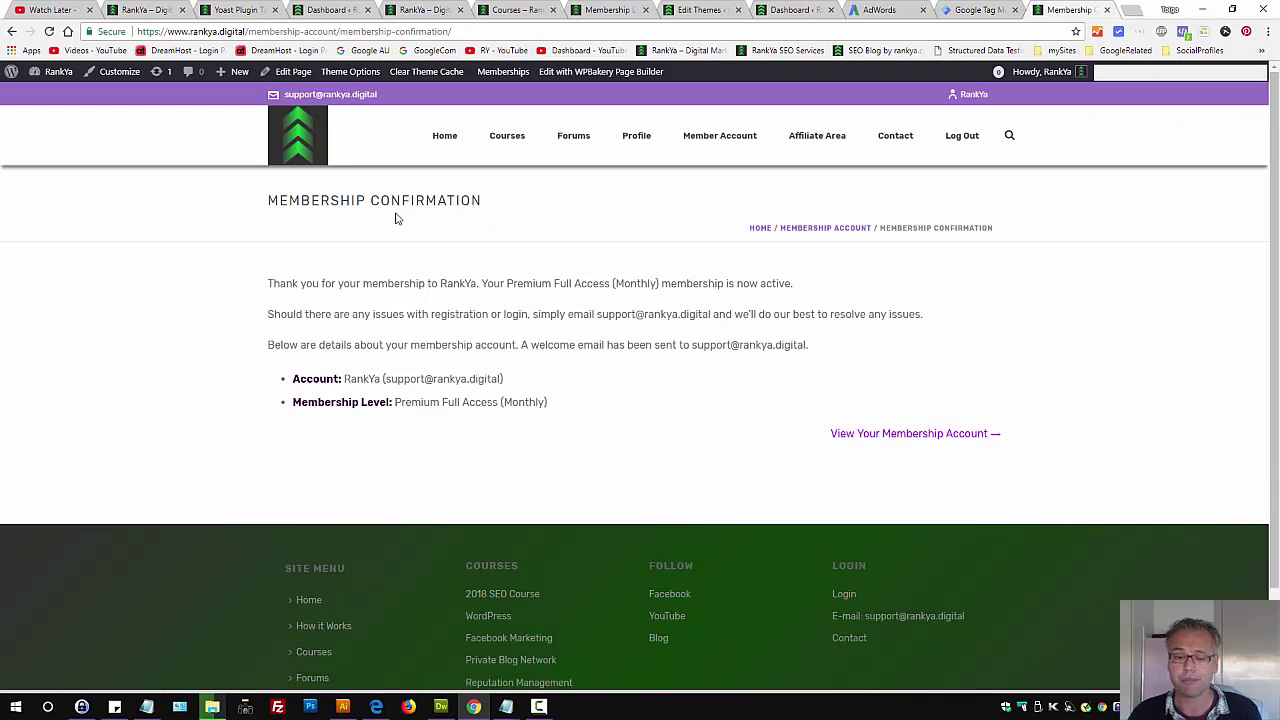
{"action": "middle_click", "coordinate": [893, 140]}
{"action": "left_click", "coordinate": [1052, 10]}
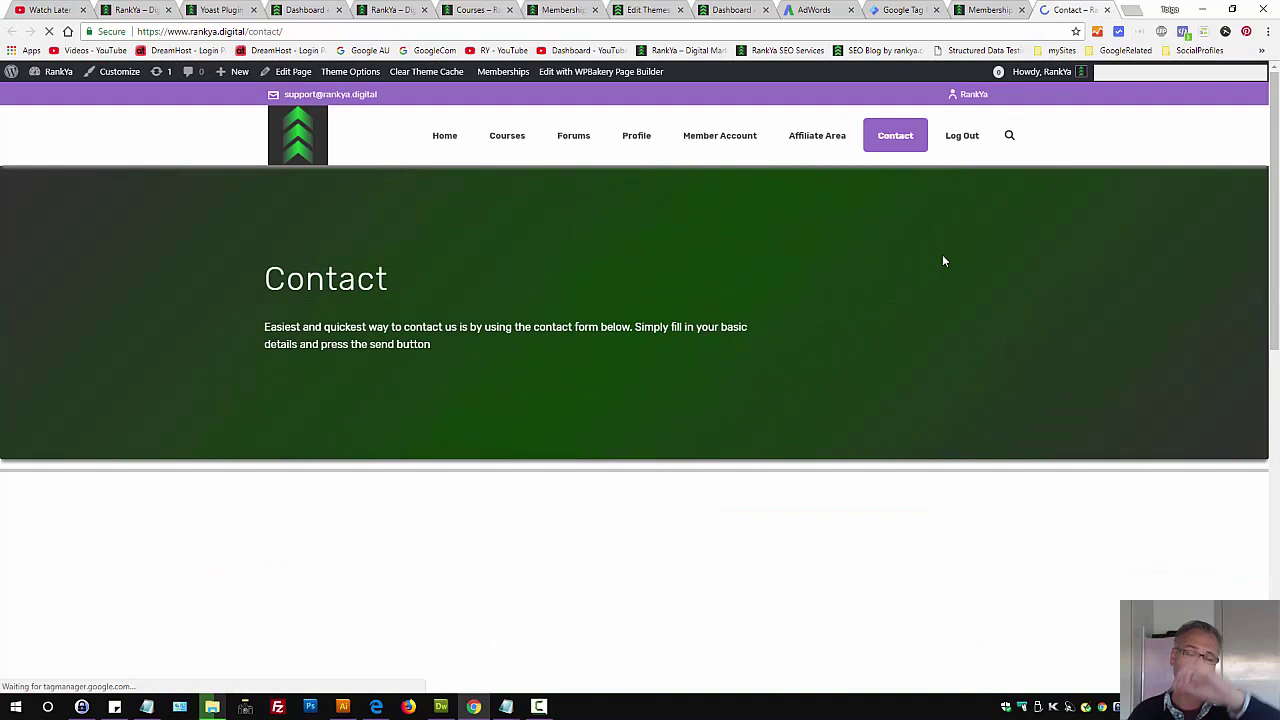
{"action": "left_click", "coordinate": [985, 9]}
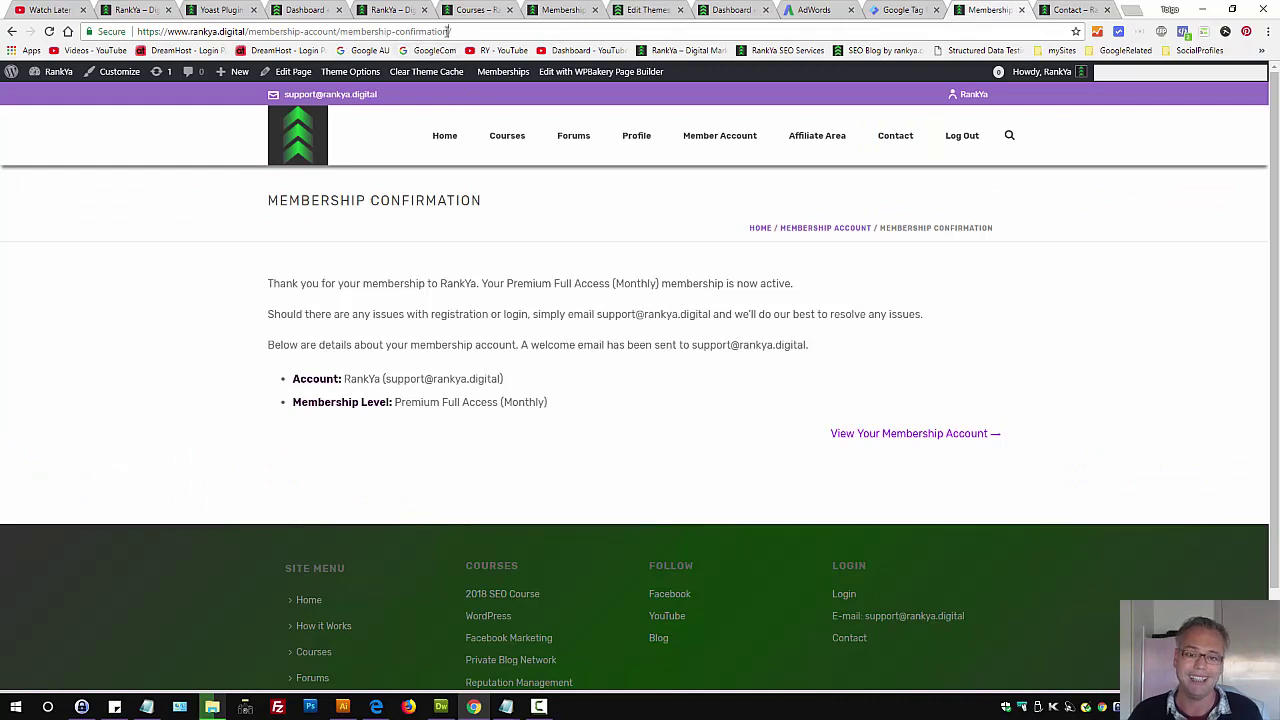
Copy 'membership-confirmation' from the confirmation page's address.
{"action": "left_click_drag", "start_coordinate": [450, 31], "coordinate": [338, 31]}
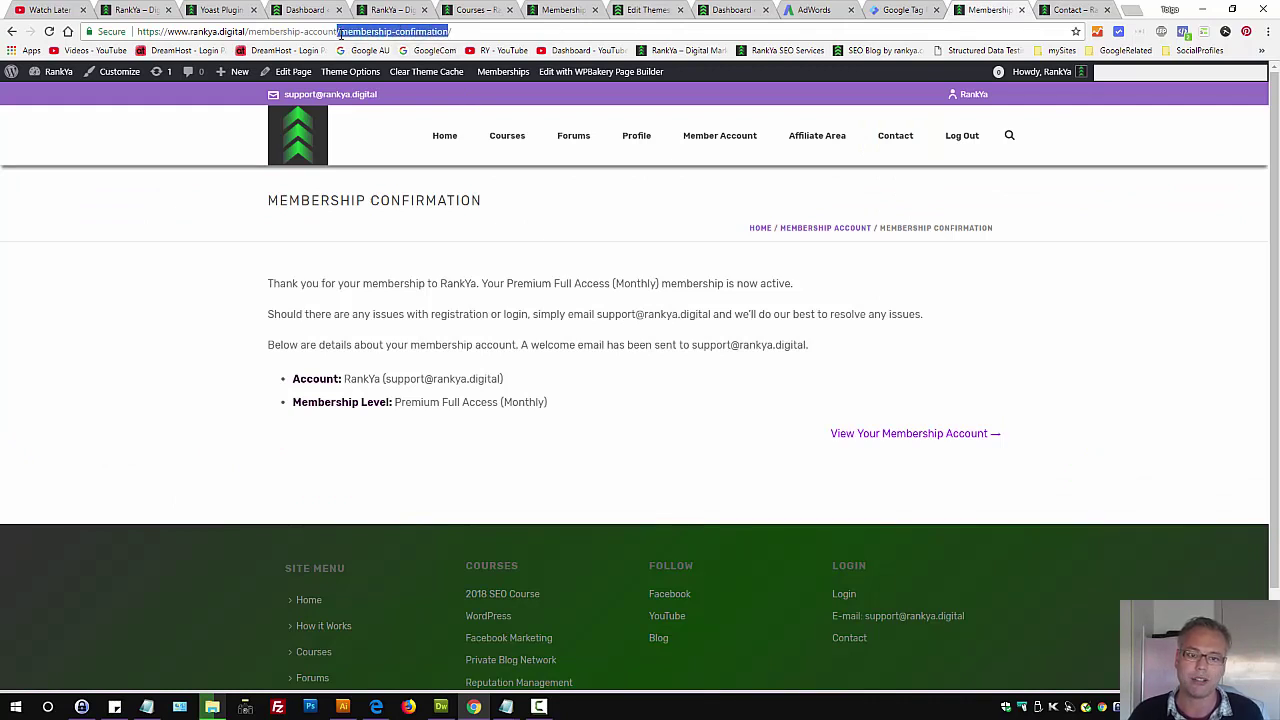
{"action": "right_click", "coordinate": [365, 31]}
{"action": "left_click", "coordinate": [395, 77]}
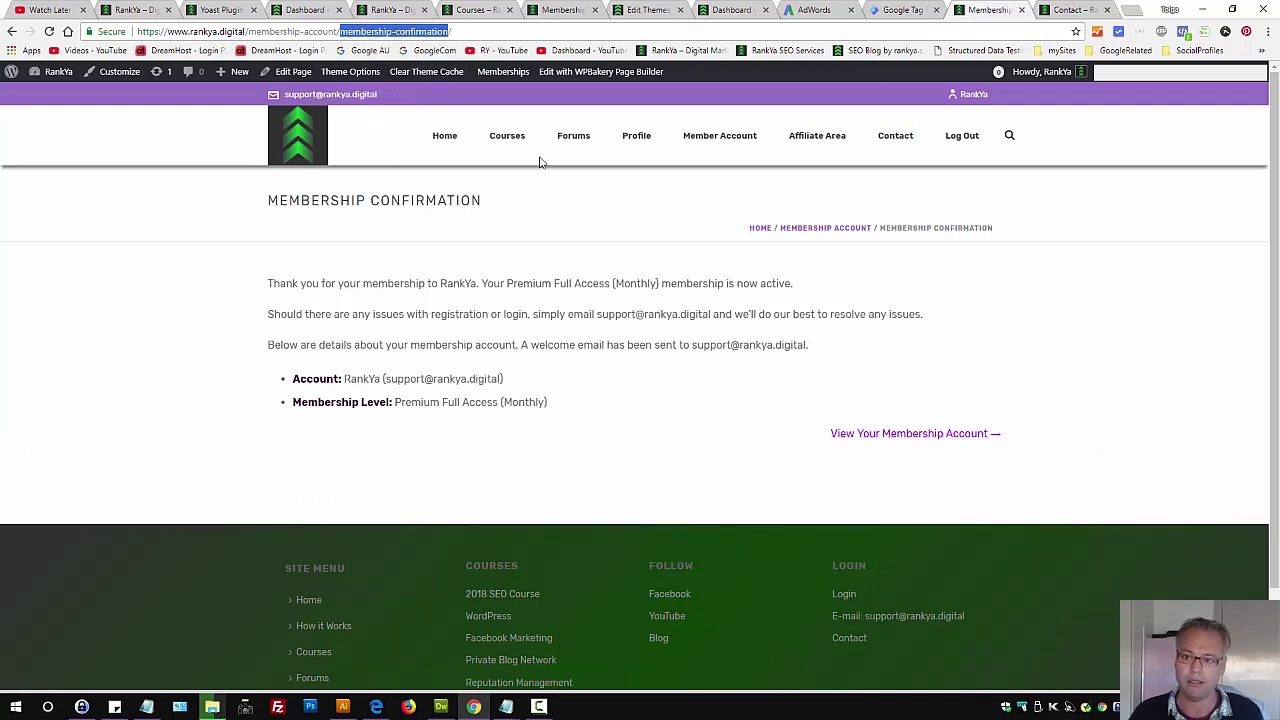
{"action": "left_click", "coordinate": [897, 10]}
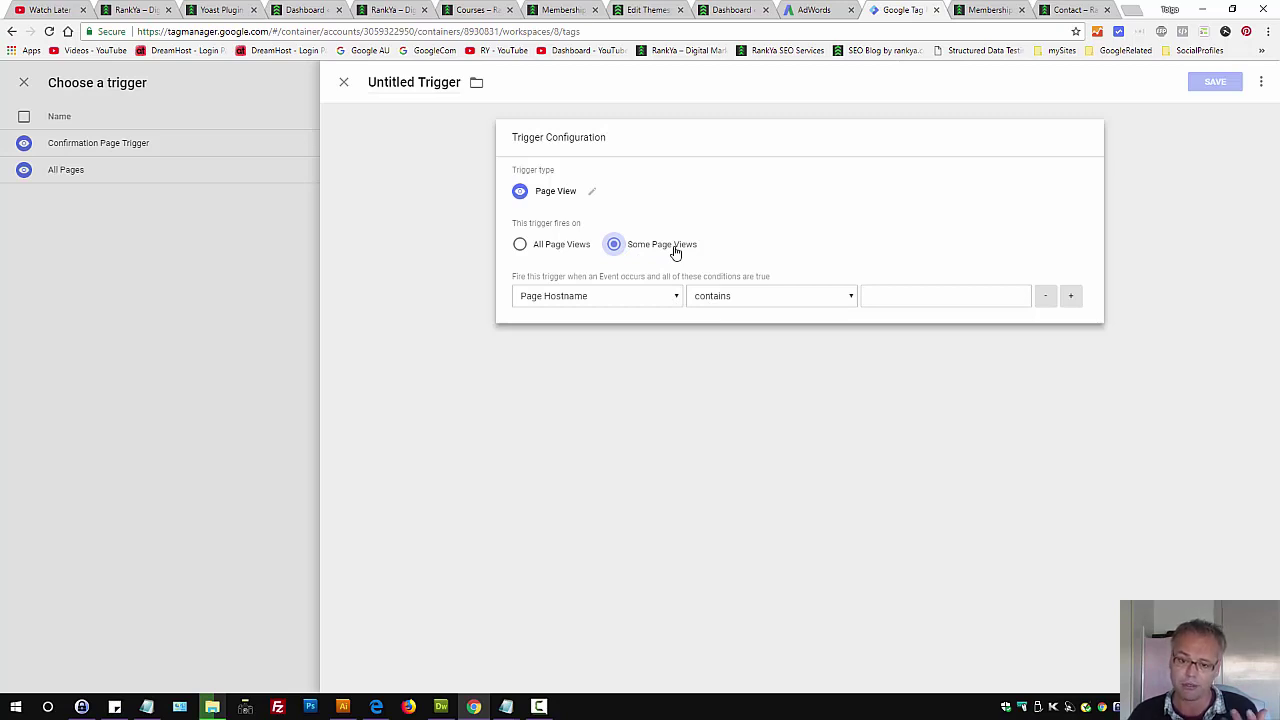
Set the trigger condition to Page URL contains membership-confirmation.
{"action": "left_click", "coordinate": [676, 297]}
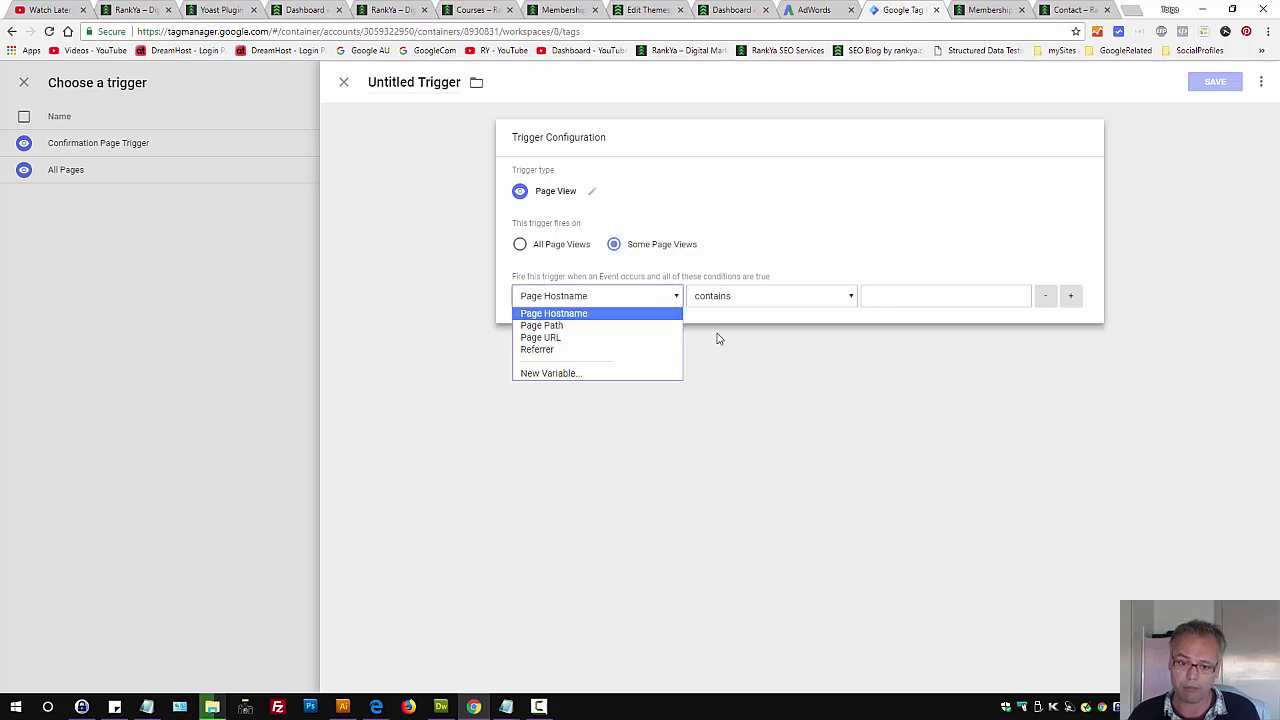
{"action": "left_click", "coordinate": [600, 338]}
{"action": "left_click", "coordinate": [926, 296]}
{"action": "right_click", "coordinate": [926, 296]}
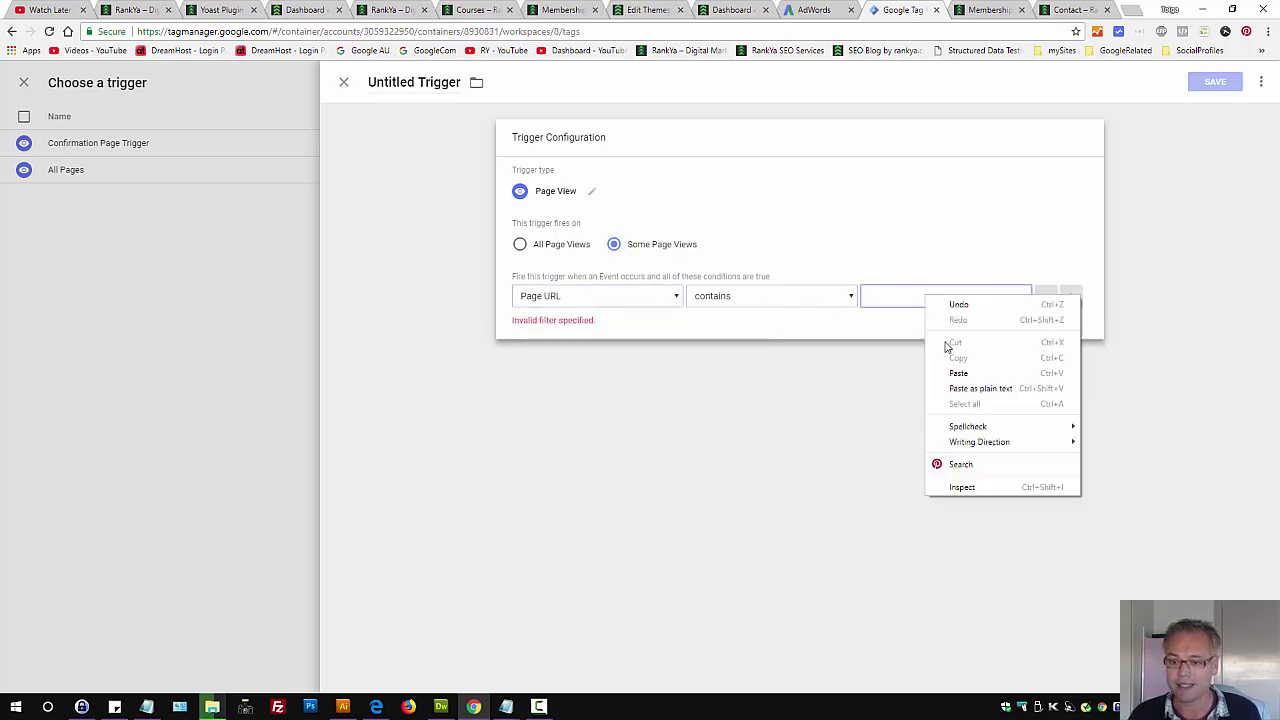
{"action": "left_click", "coordinate": [958, 372]}
{"action": "left_click_drag", "start_coordinate": [986, 297], "coordinate": [838, 314]}
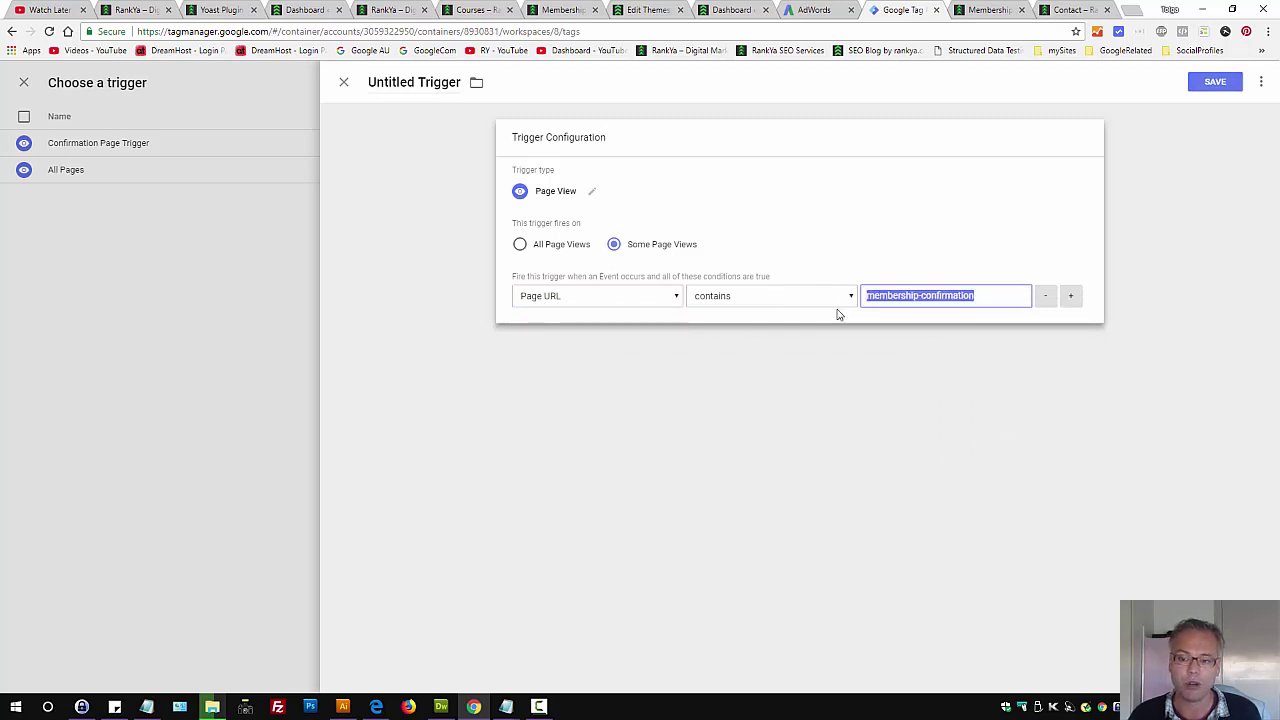
{"action": "left_click", "coordinate": [917, 304]}
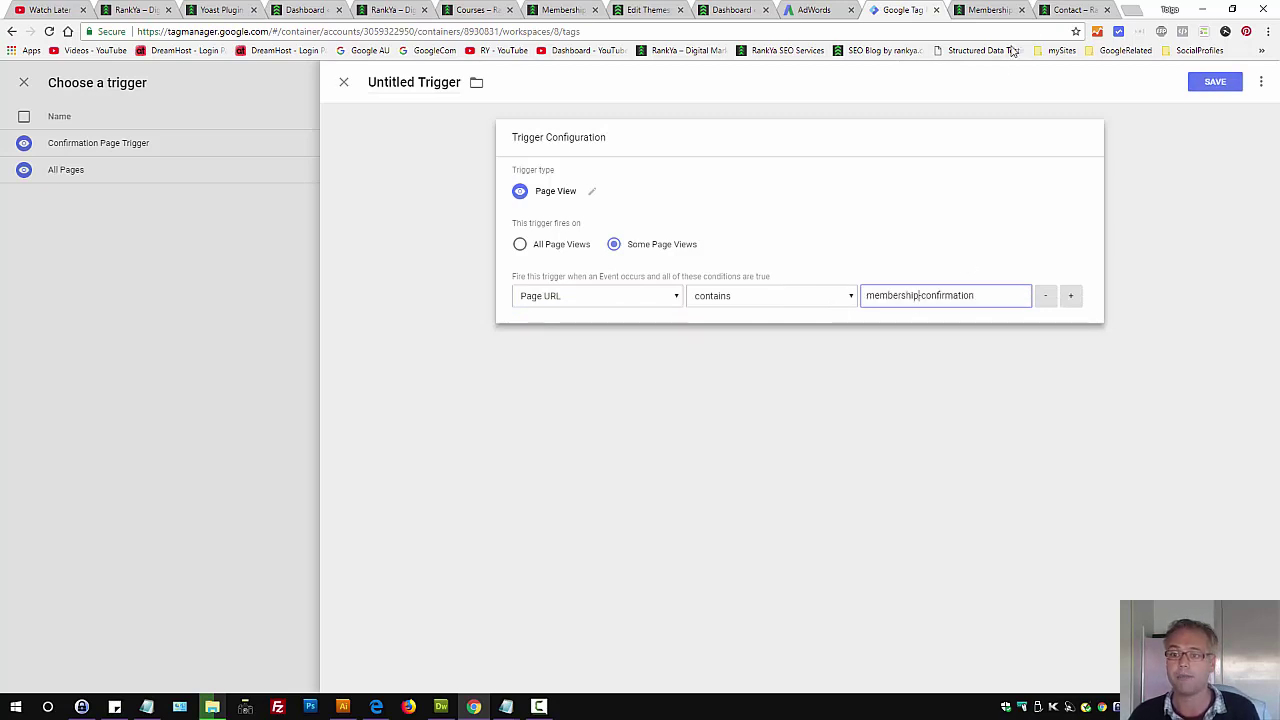
Open the WordPress dashboard and the site's Pages list in new tabs.
{"action": "left_click", "coordinate": [1080, 12]}
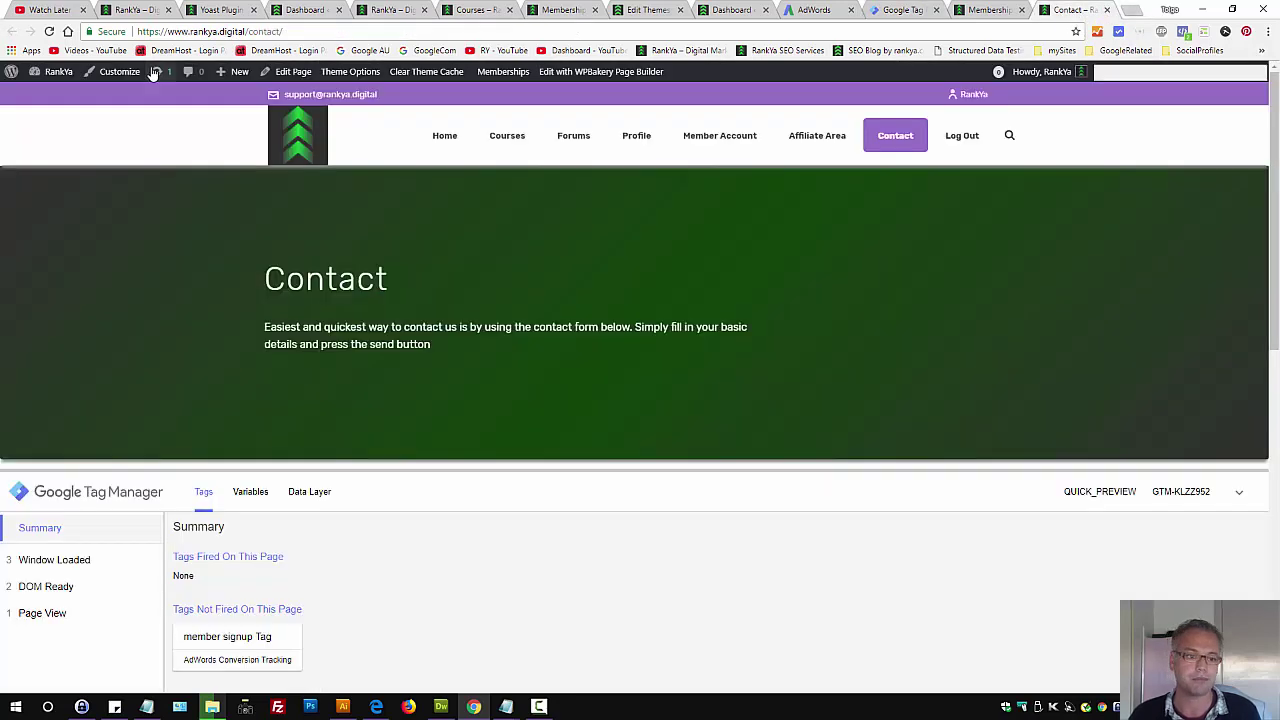
{"action": "mouse_move", "coordinate": [50, 71]}
{"action": "middle_click", "coordinate": [55, 94]}
{"action": "left_click", "coordinate": [1047, 10]}
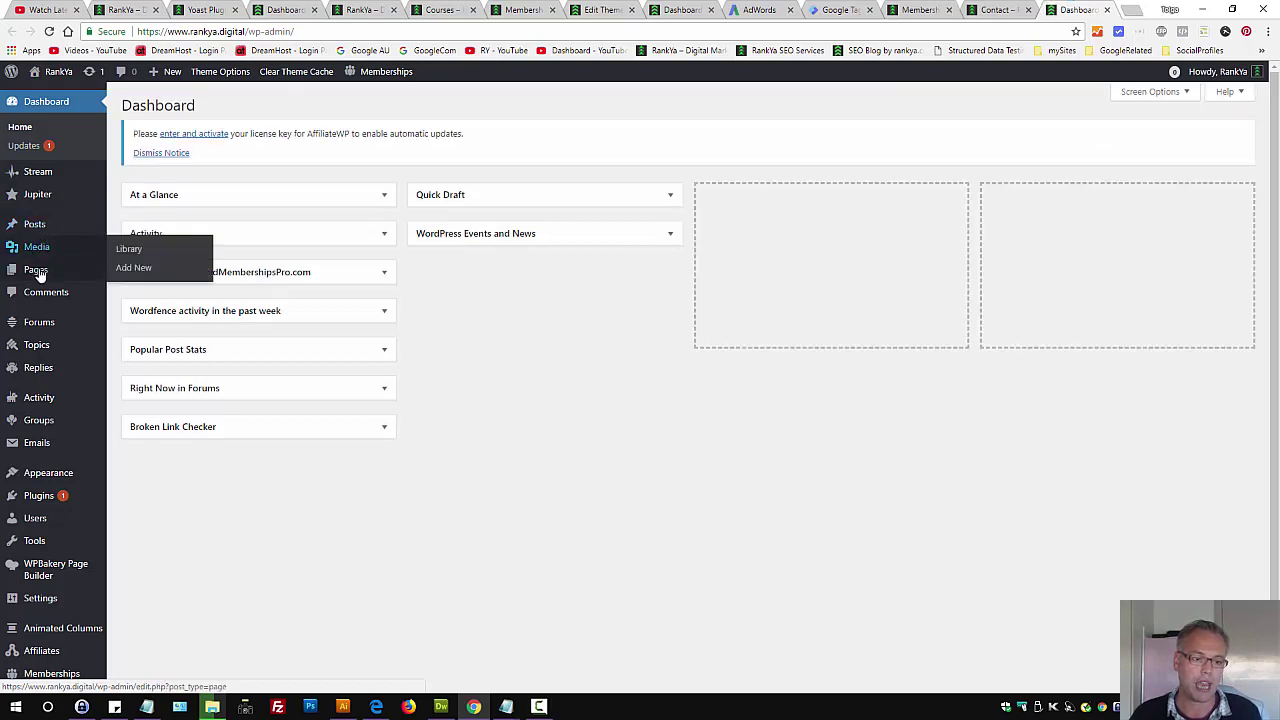
{"action": "middle_click", "coordinate": [40, 269]}
{"action": "left_click", "coordinate": [1078, 10]}
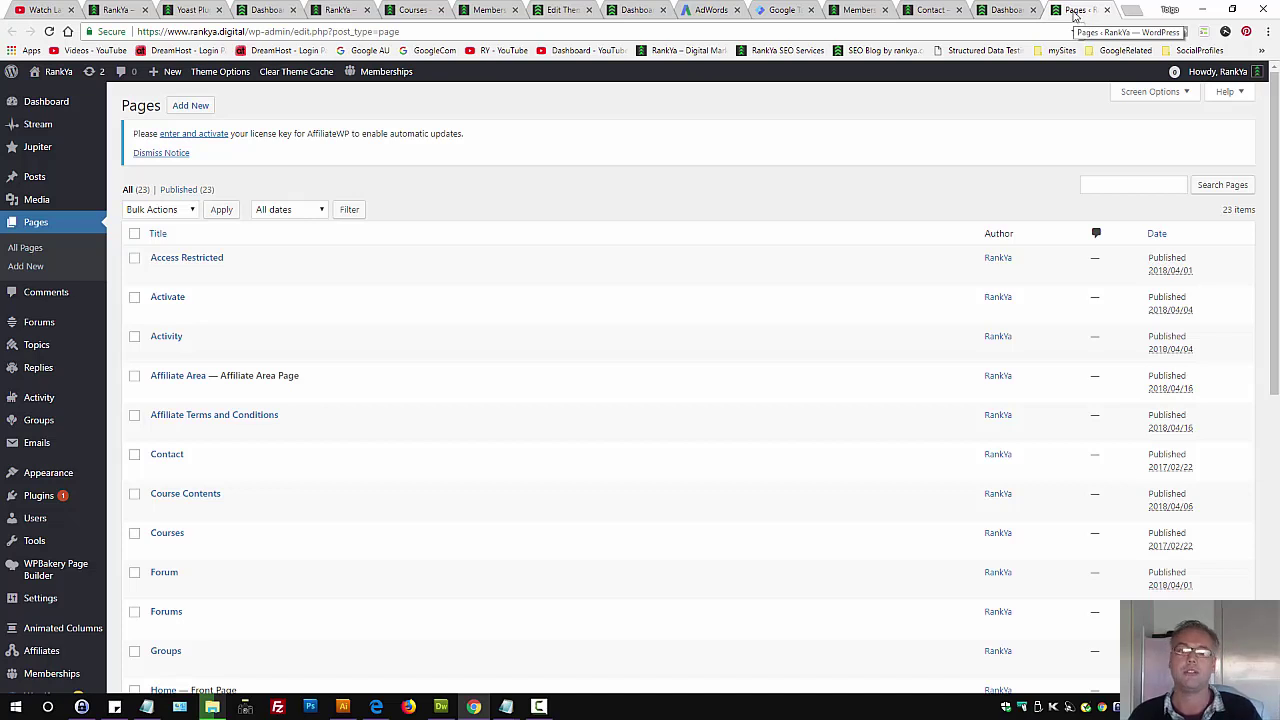
Replace the trigger's condition value with thank-you.
{"action": "left_click", "coordinate": [783, 10]}
{"action": "left_click_drag", "start_coordinate": [986, 295], "coordinate": [686, 300]}
{"action": "type", "text": "thank-you"}
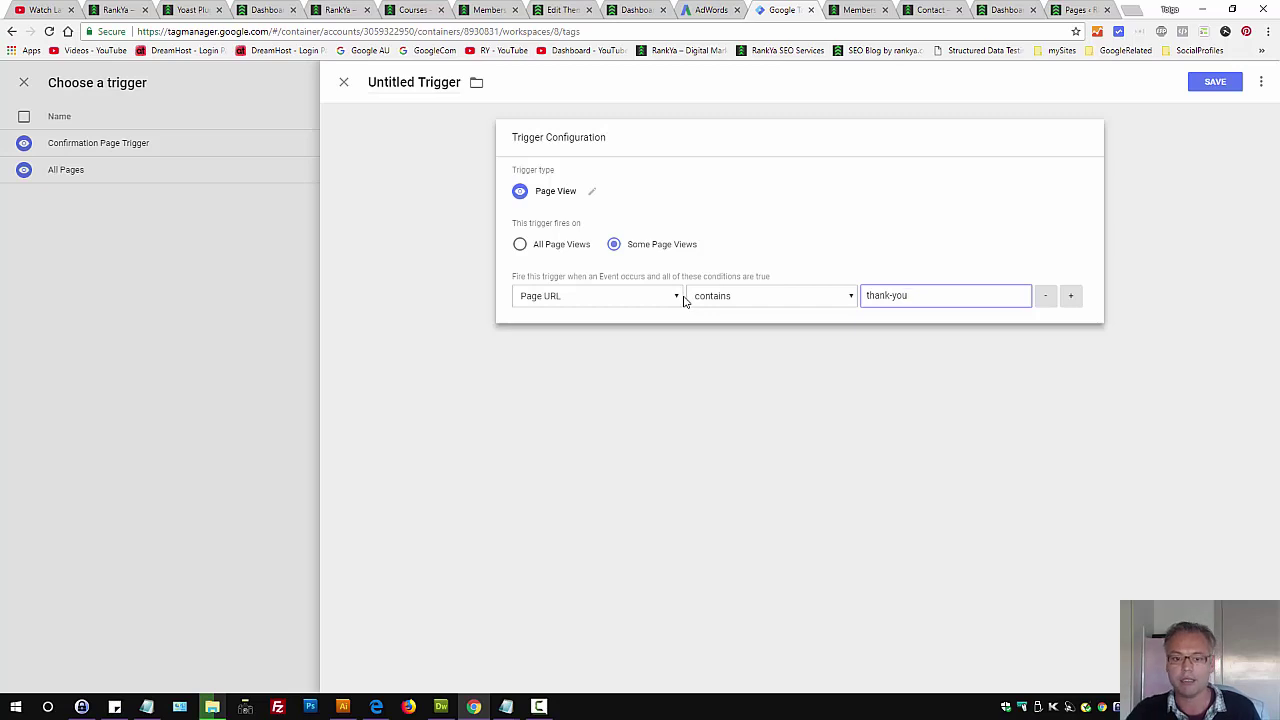
Name the trigger 'PageView on Confirmation Trigger', keep the contains operator, and save it.
{"action": "double_click", "coordinate": [391, 83]}
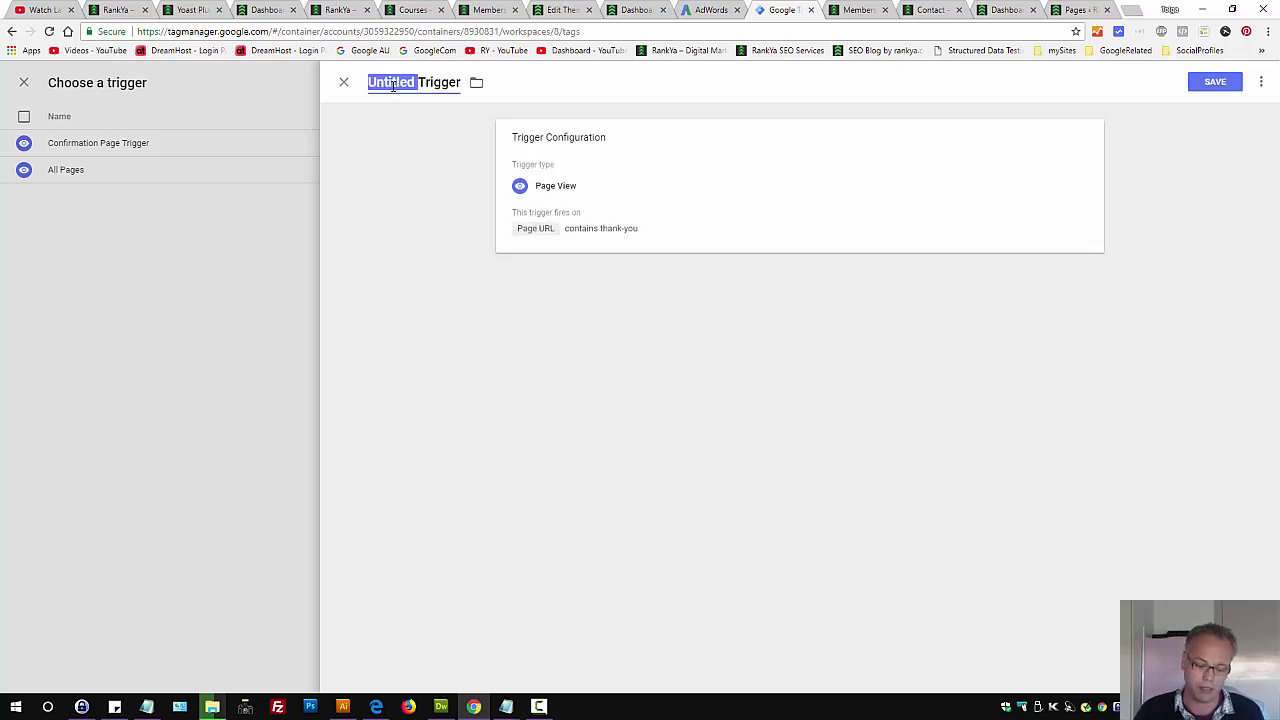
{"action": "type", "text": "Page"}
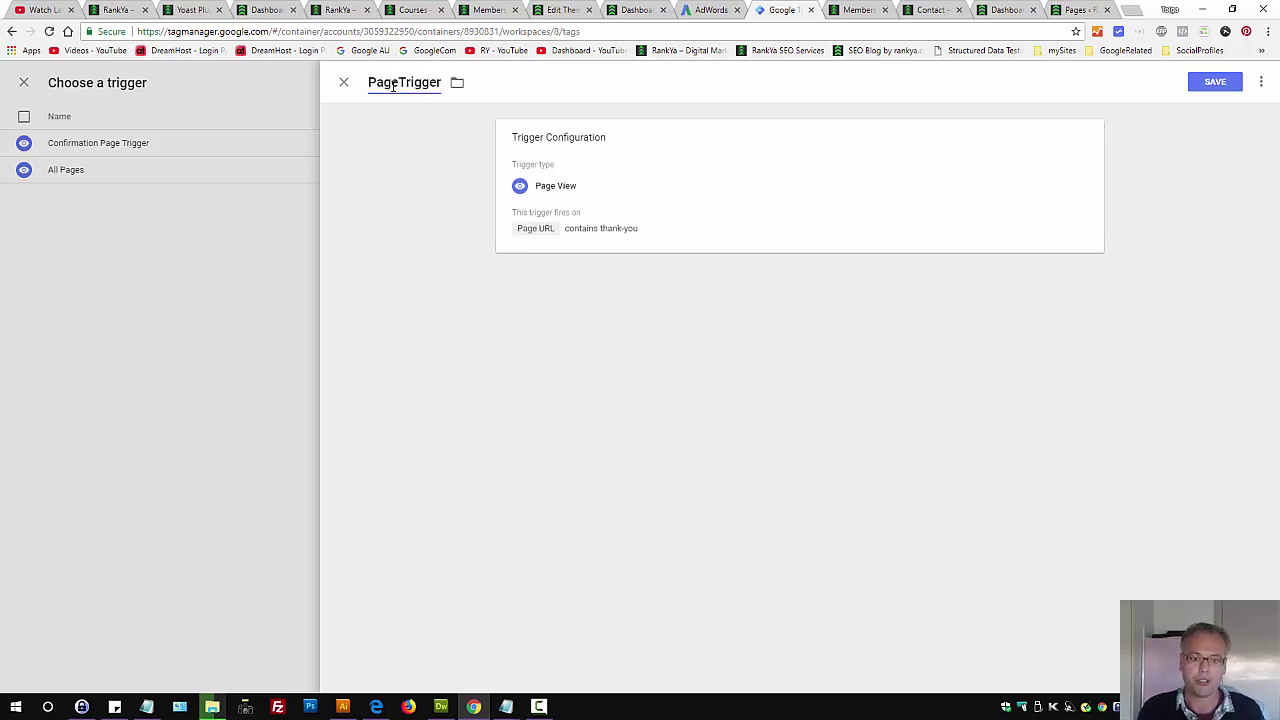
{"action": "type", "text": "View on Confi"}
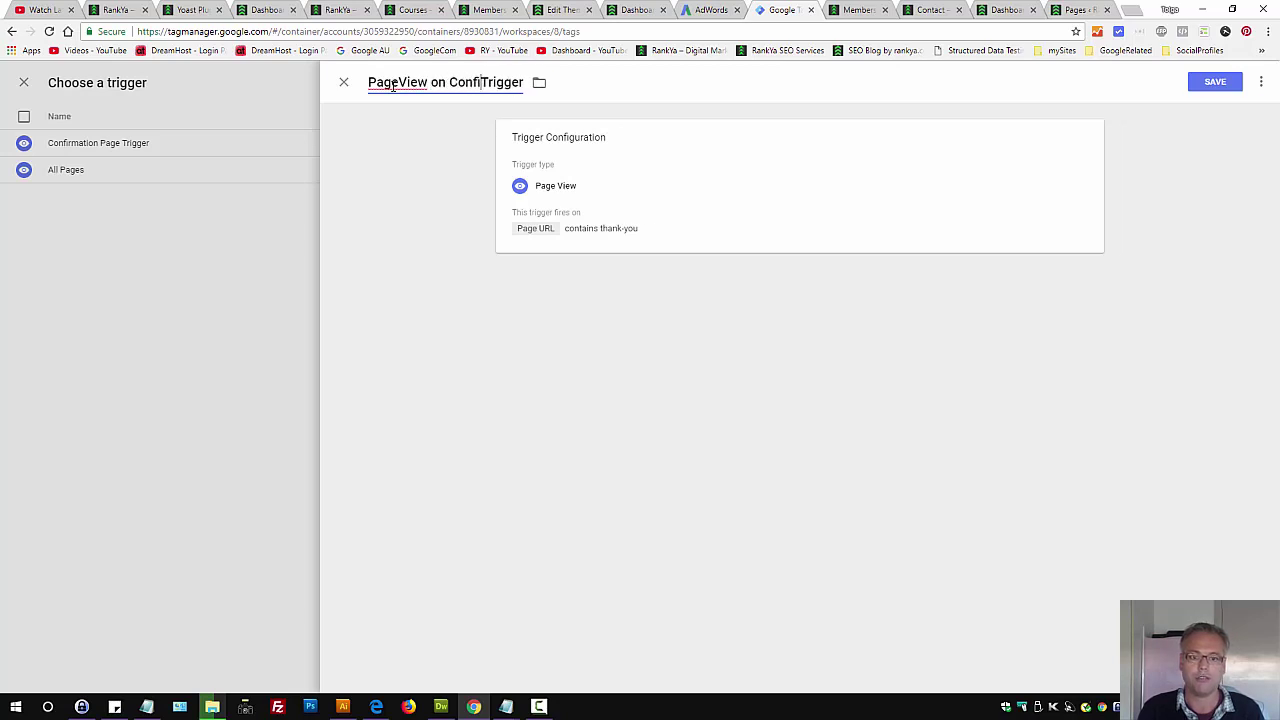
{"action": "type", "text": "rmation"}
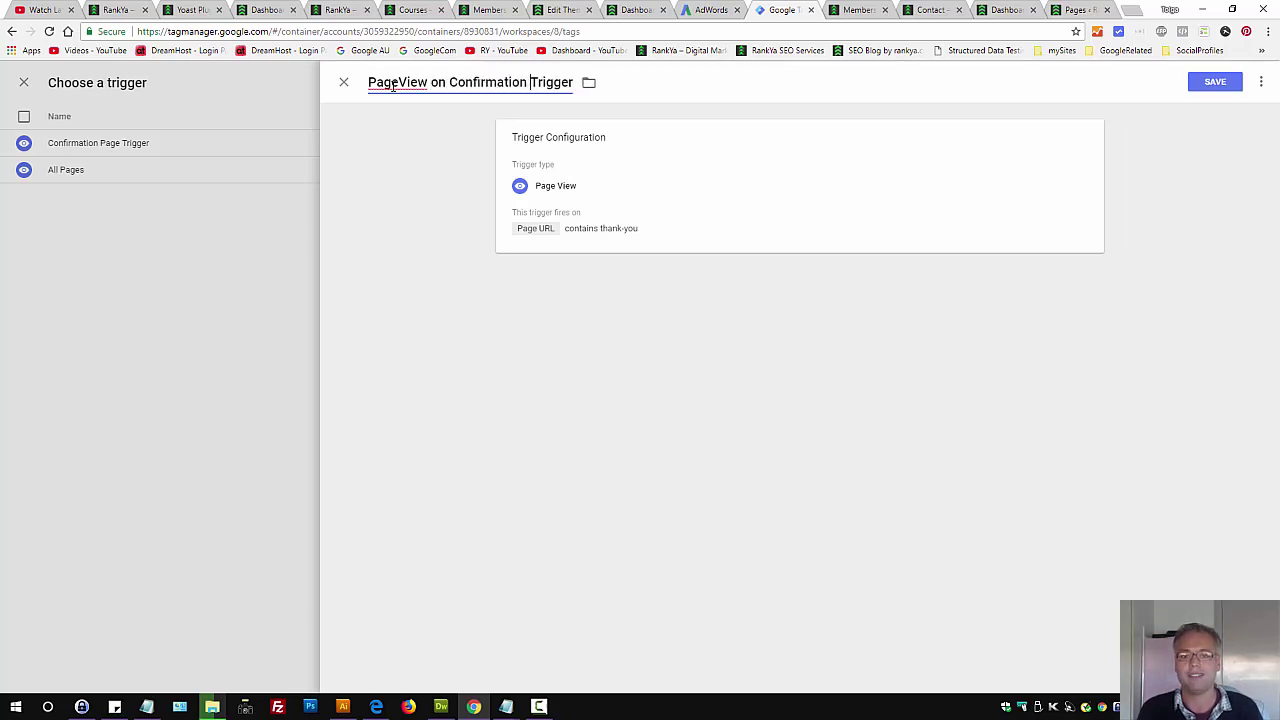
{"action": "left_click", "coordinate": [1079, 137]}
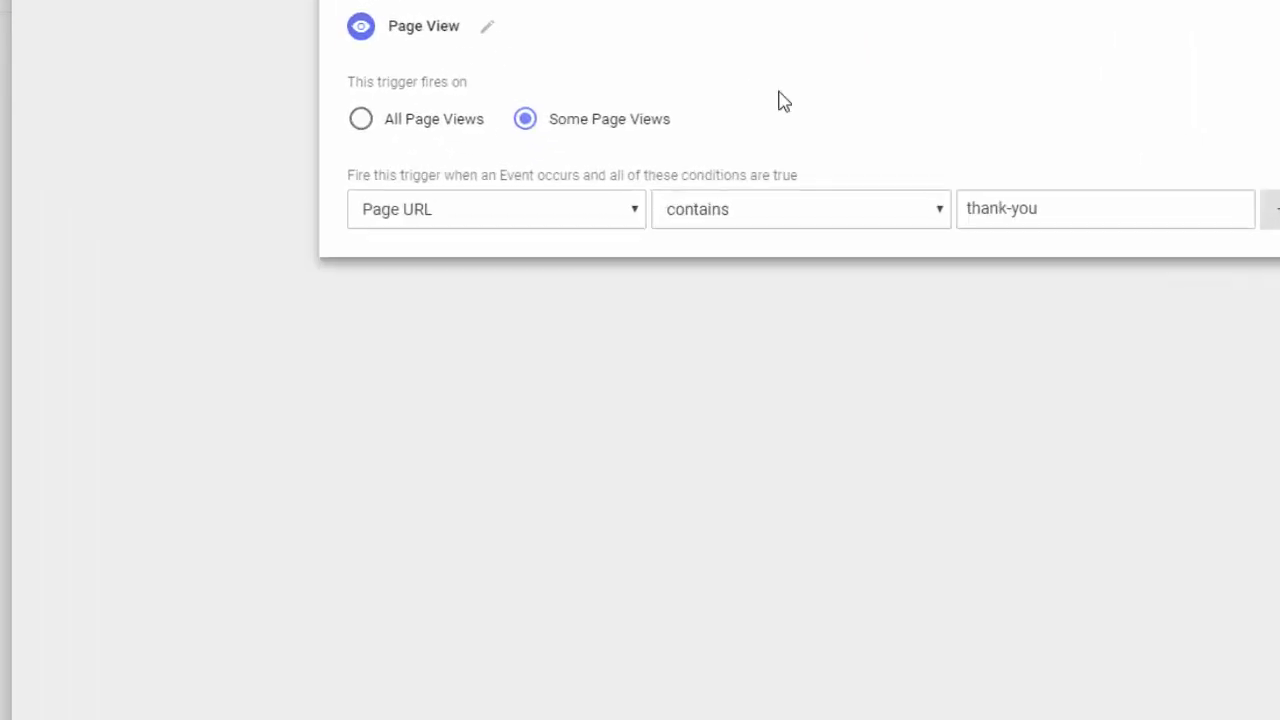
{"action": "left_click", "coordinate": [847, 104]}
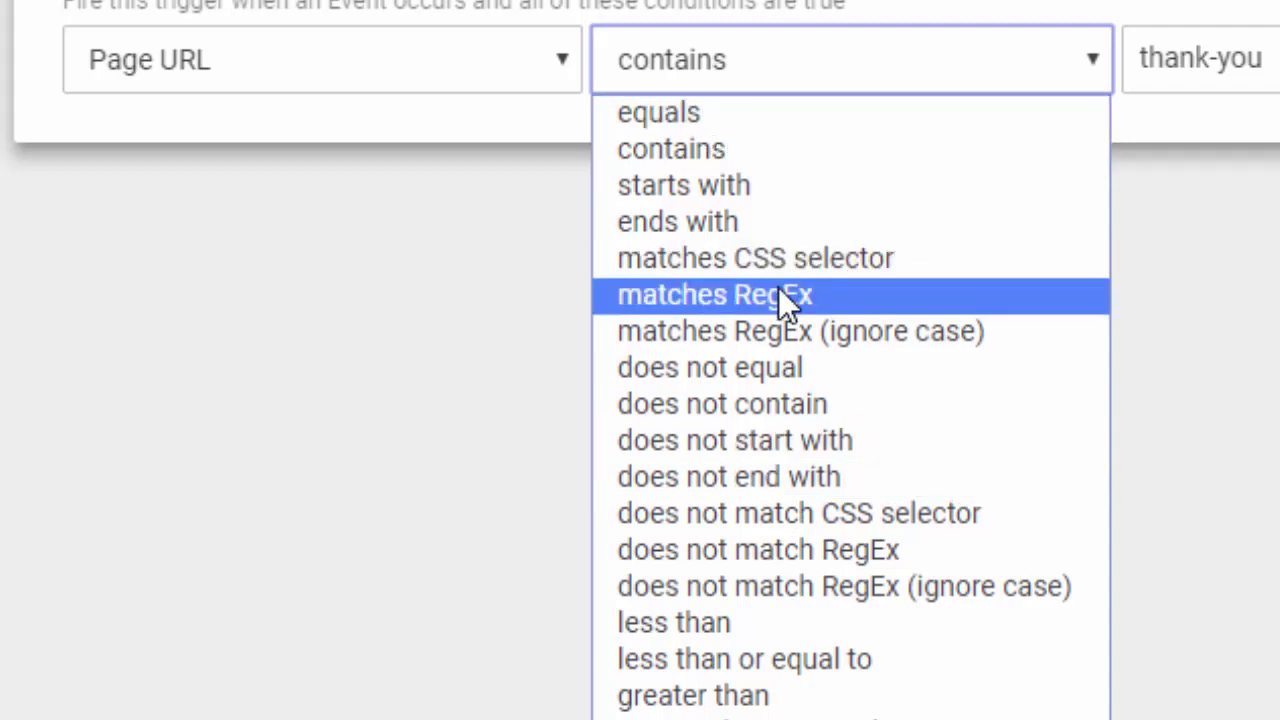
{"action": "left_click", "coordinate": [911, 103]}
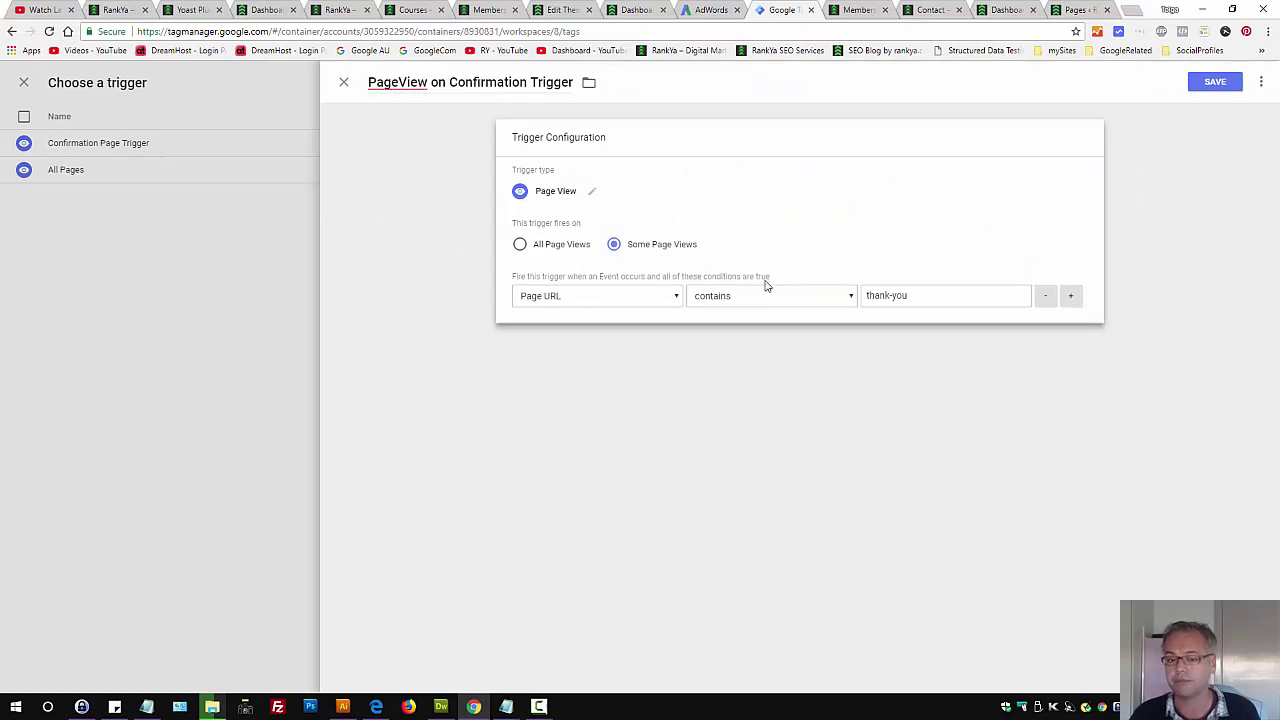
{"action": "left_click", "coordinate": [1214, 83]}
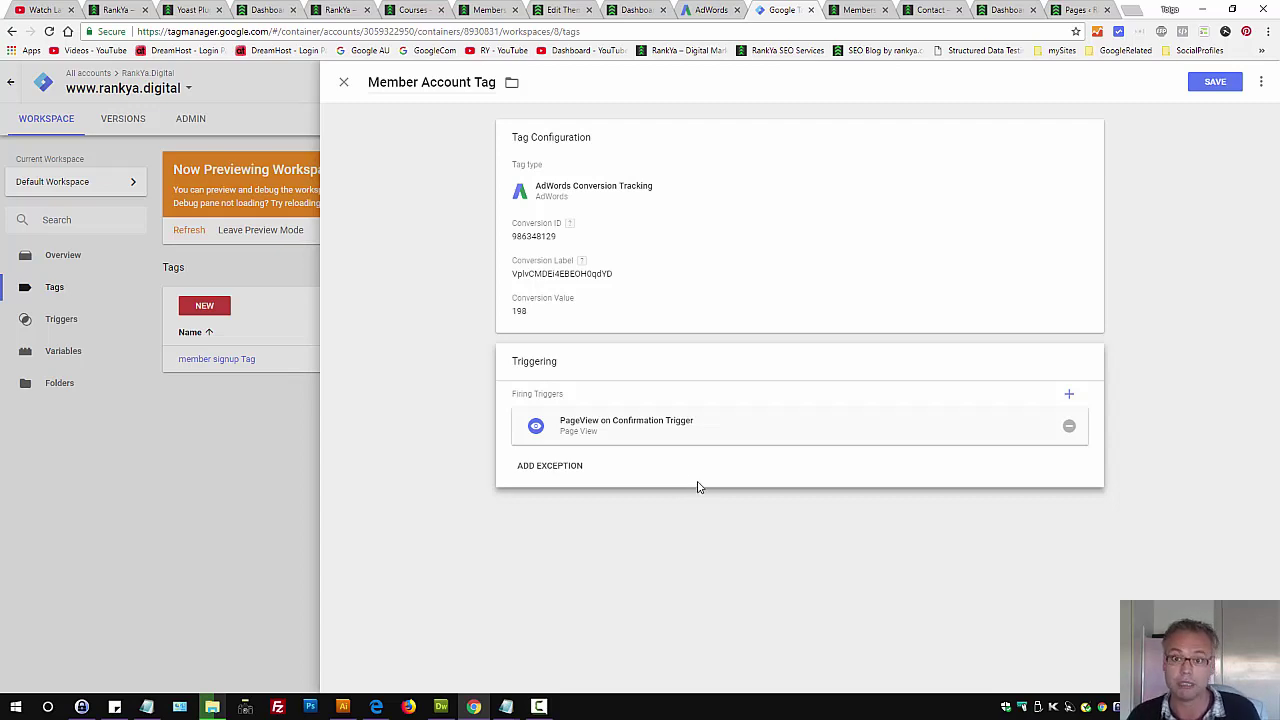
Discard the unsaved Member Account Tag and view the member signup Tag's full configuration.
{"action": "left_click", "coordinate": [343, 87]}
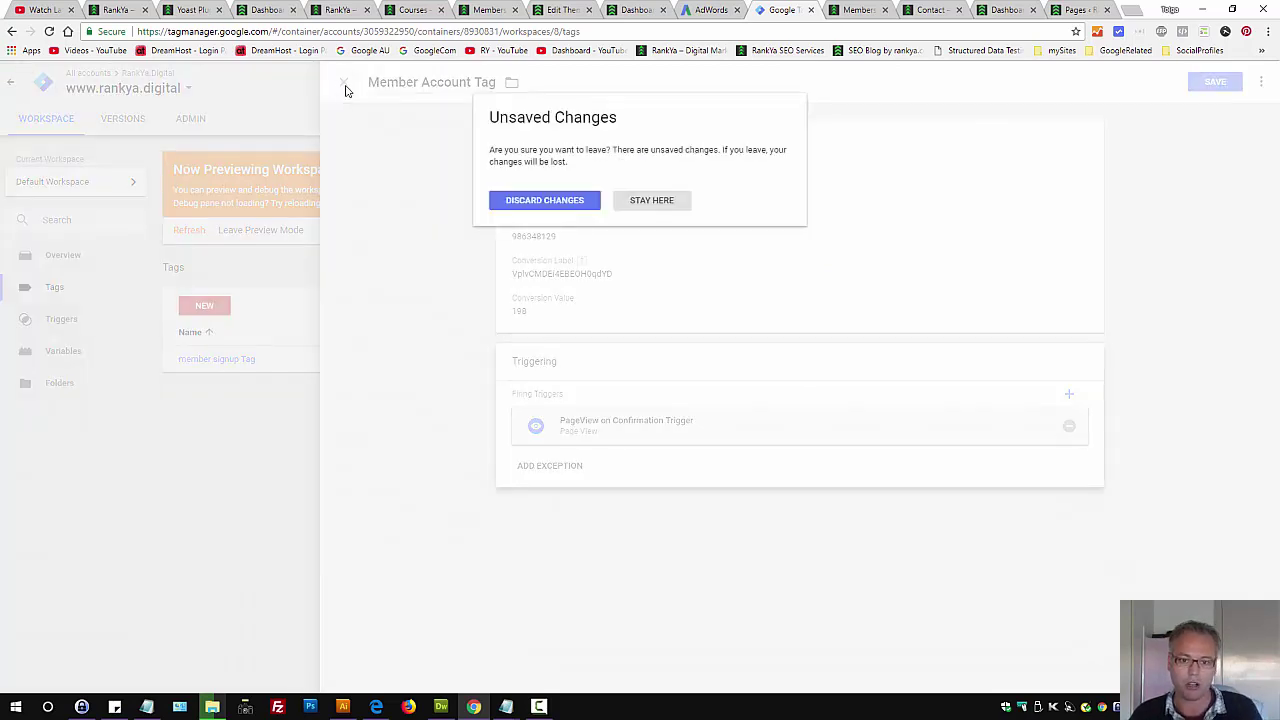
{"action": "left_click", "coordinate": [562, 201]}
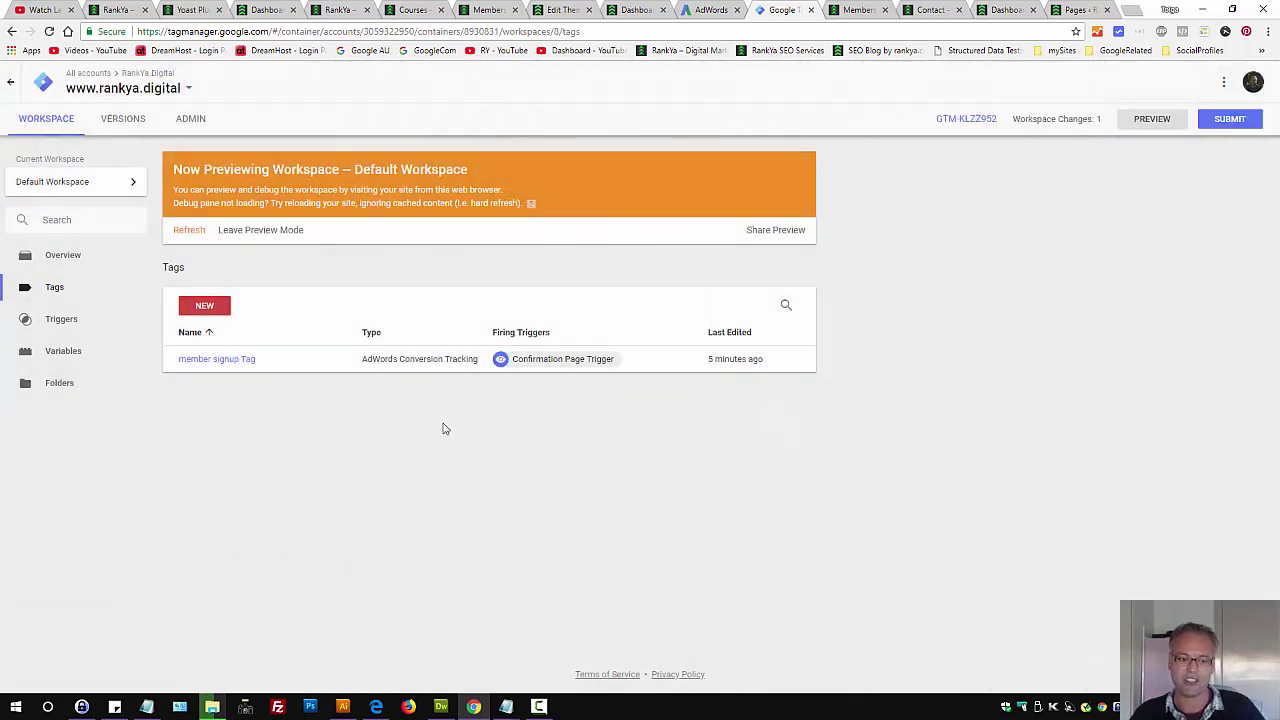
{"action": "left_click", "coordinate": [386, 366]}
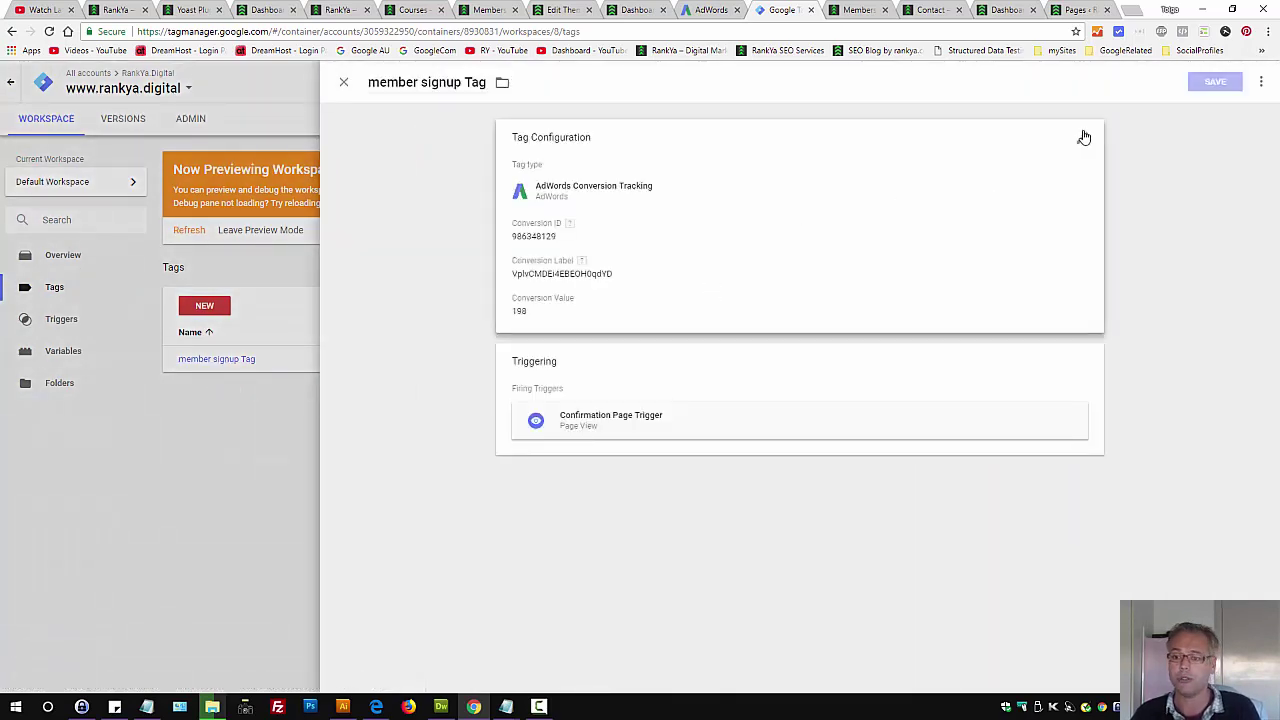
{"action": "left_click", "coordinate": [1082, 139]}
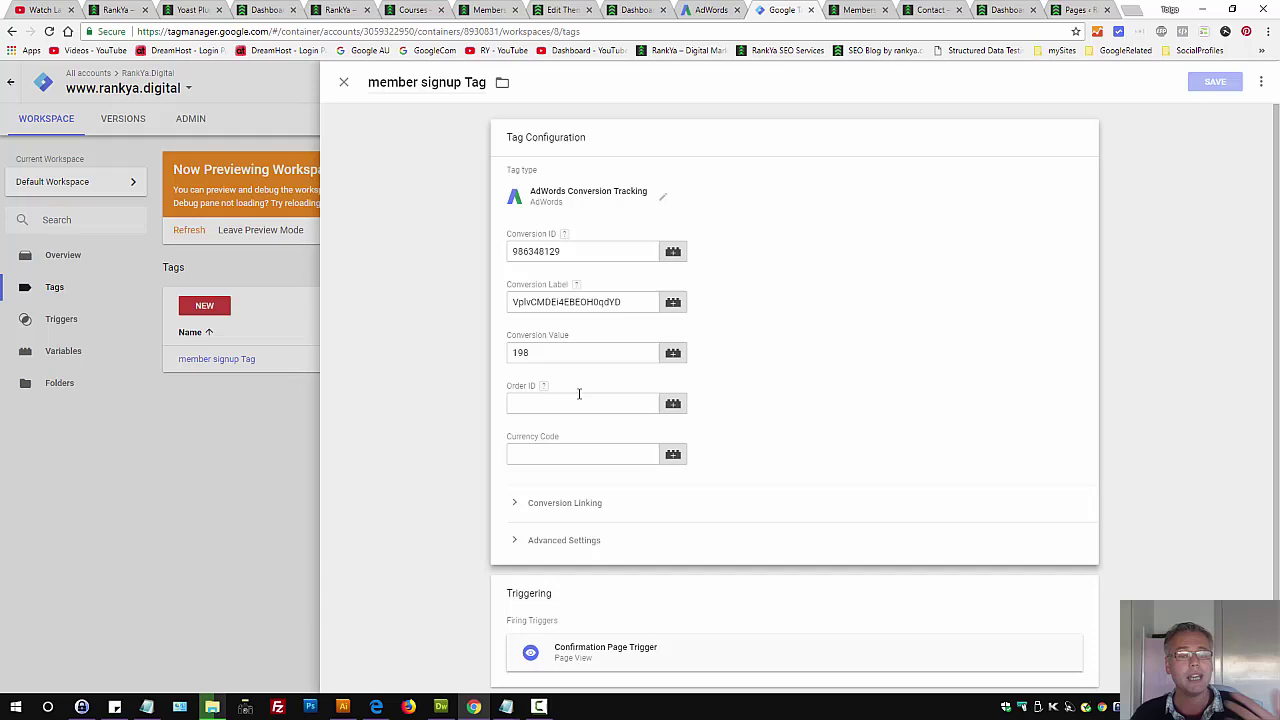
{"action": "scroll", "coordinate": [608, 491], "scroll_direction": "down", "scroll_amount": 1}
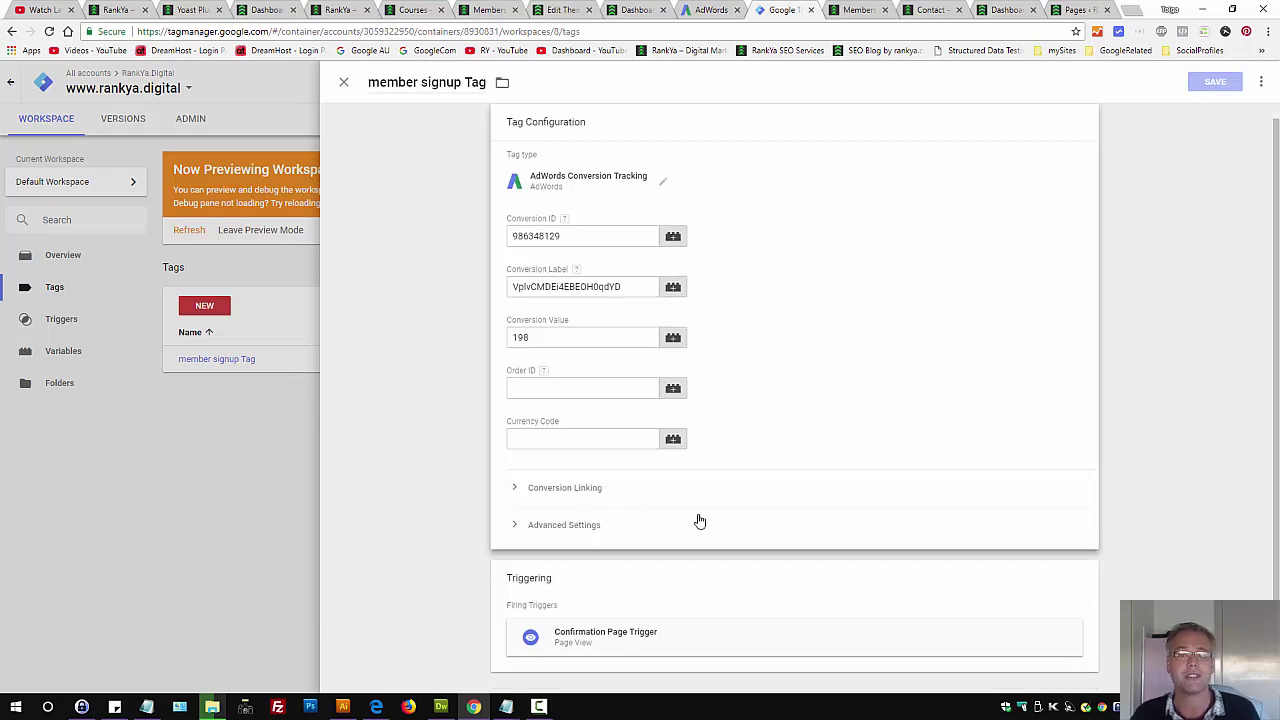
Inspect the Confirmation Page Trigger's conditions, then close the panels back to the Tags list.
{"action": "left_click", "coordinate": [655, 635]}
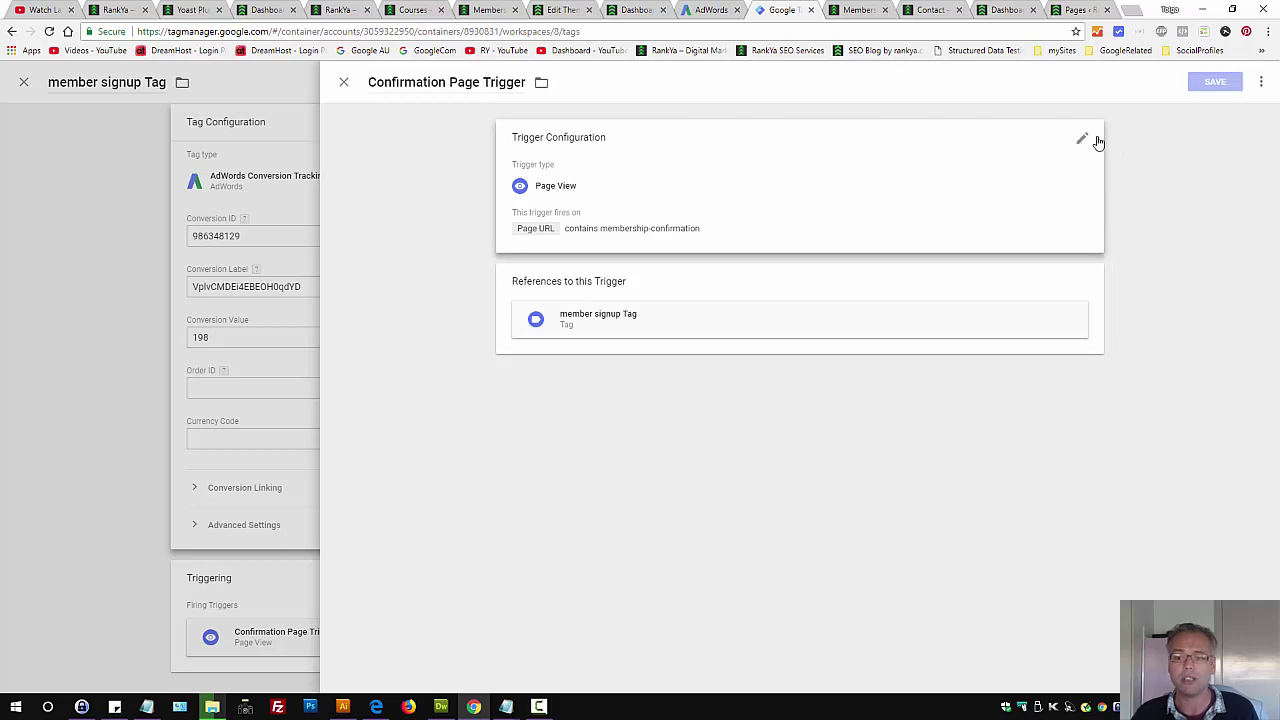
{"action": "left_click", "coordinate": [1086, 140]}
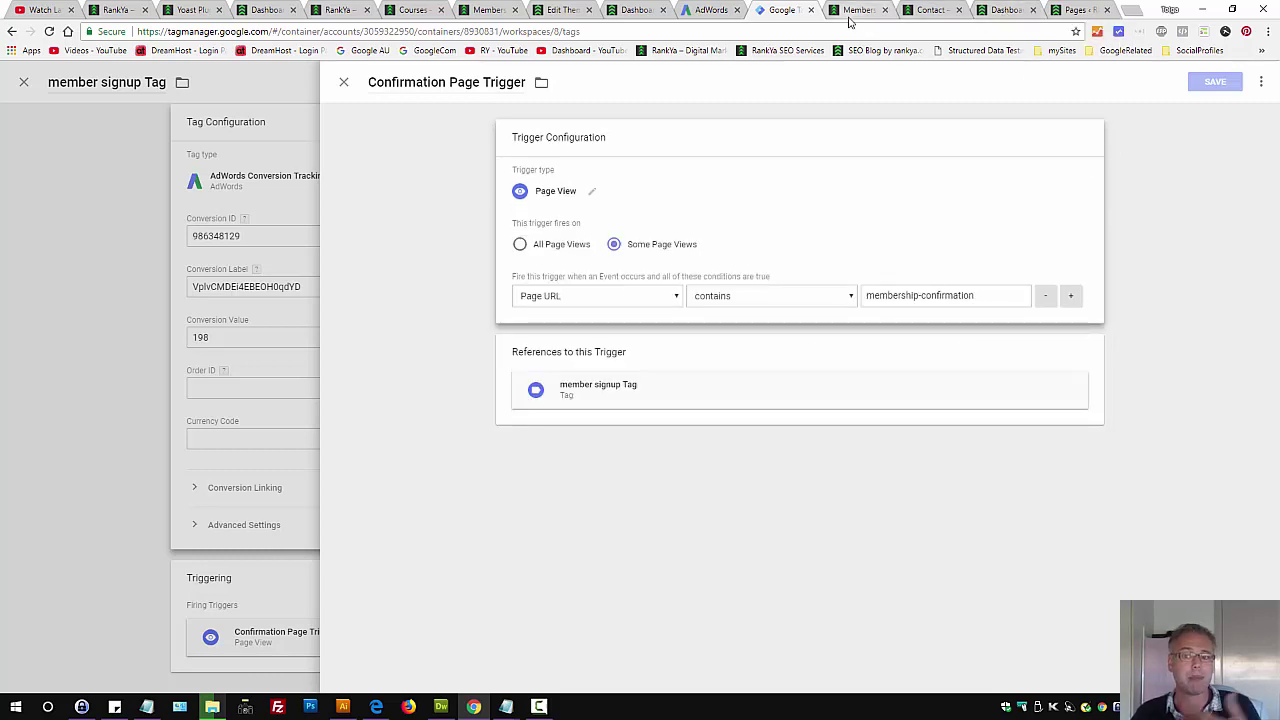
{"action": "left_click", "coordinate": [683, 388]}
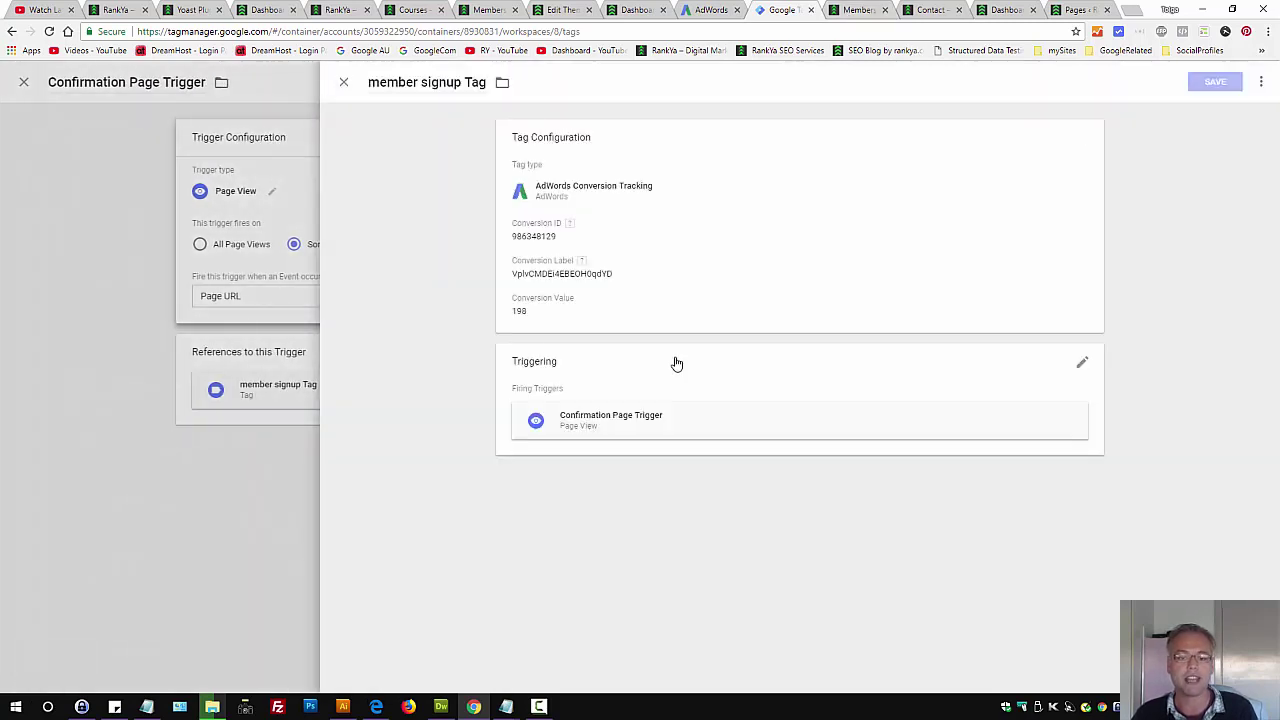
{"action": "left_click", "coordinate": [343, 82]}
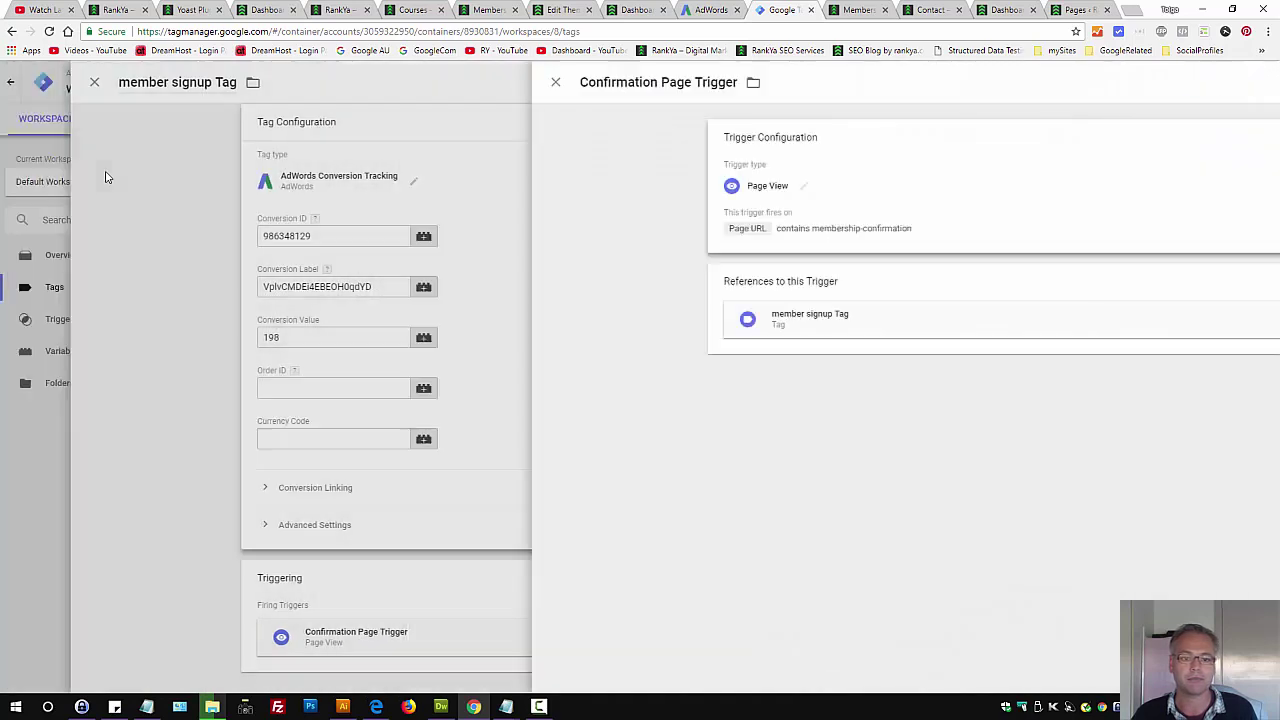
{"action": "left_click", "coordinate": [106, 177]}
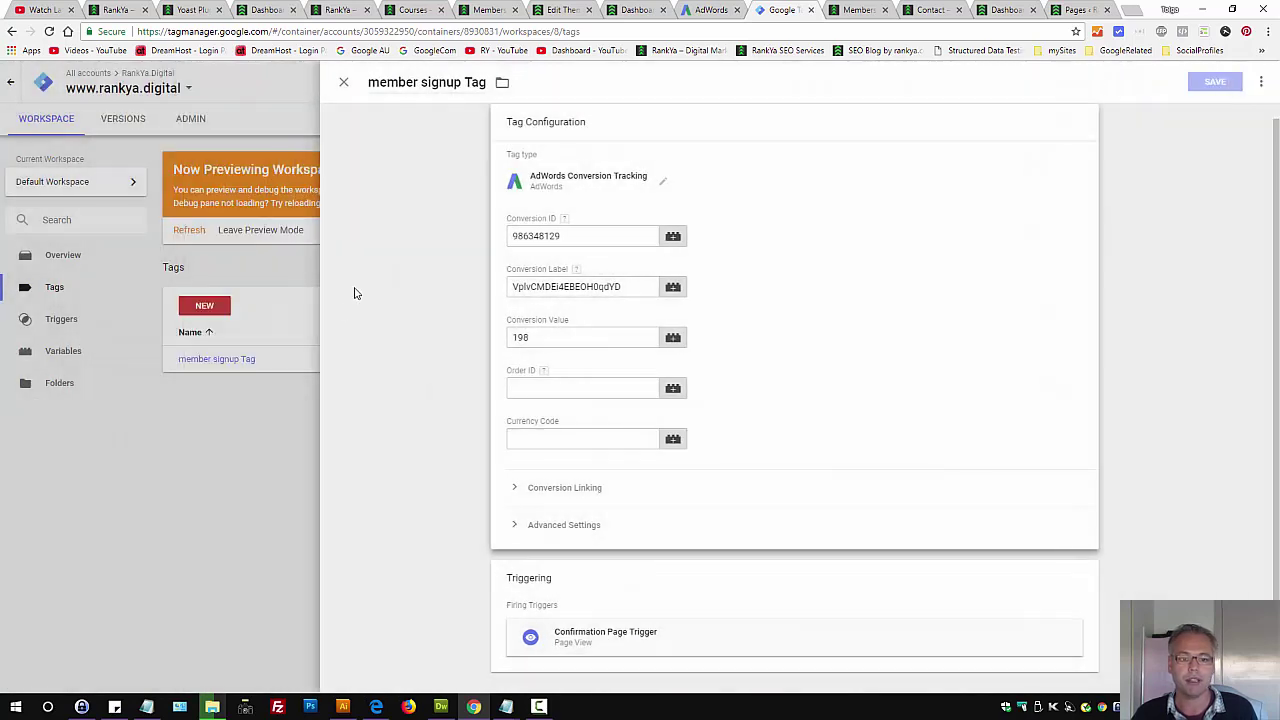
{"action": "left_click", "coordinate": [211, 451]}
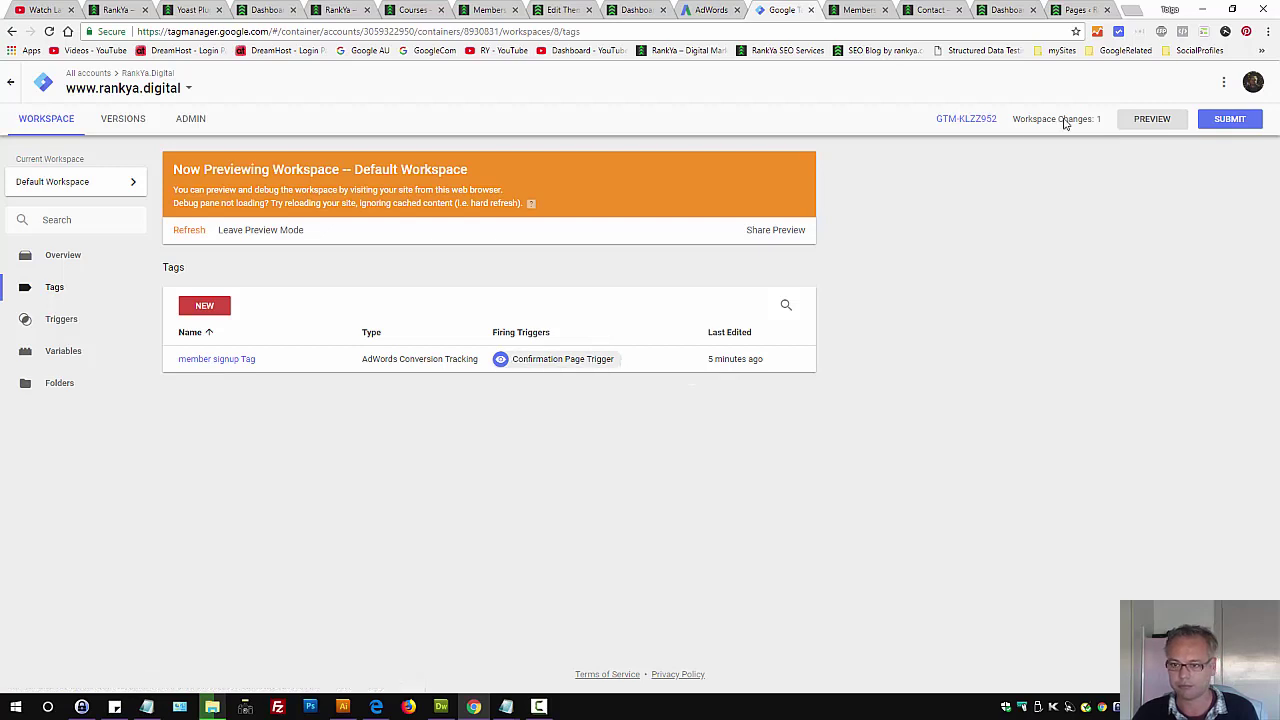
Preview the published Version 1, Membership Signup Page Tracking, from the container's Versions list.
{"action": "left_click", "coordinate": [112, 120]}
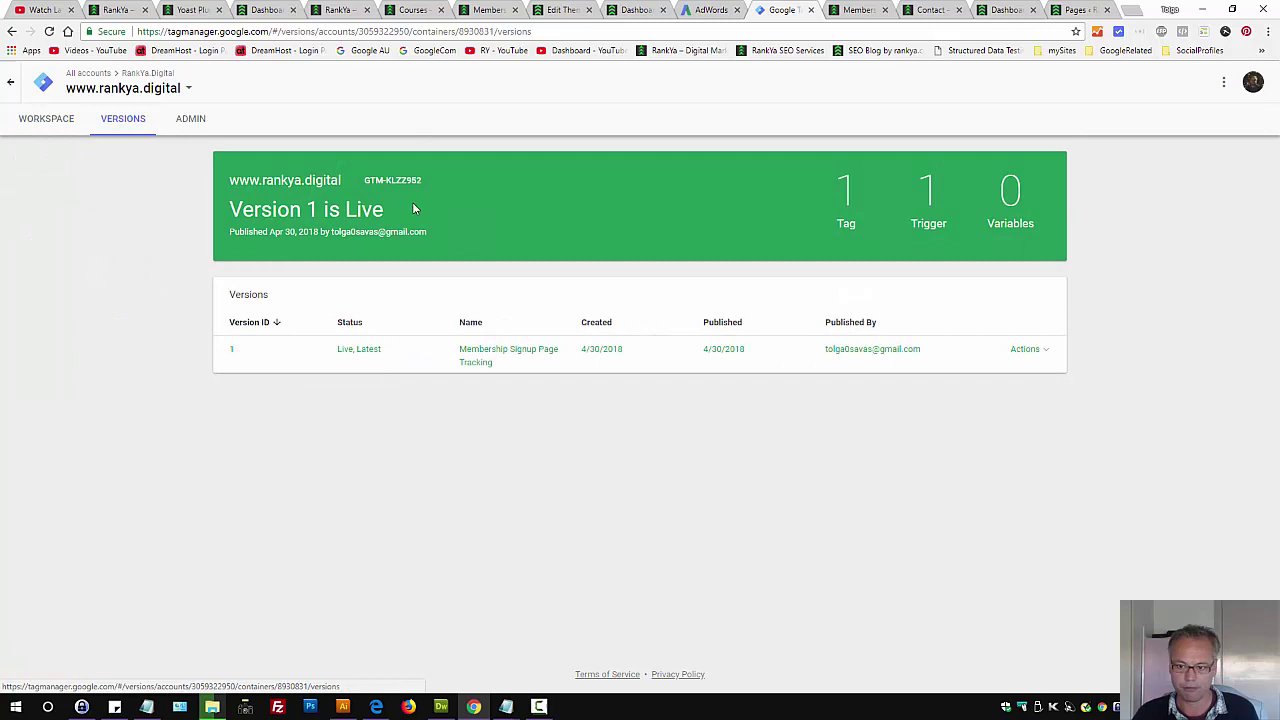
{"action": "left_click", "coordinate": [1034, 352]}
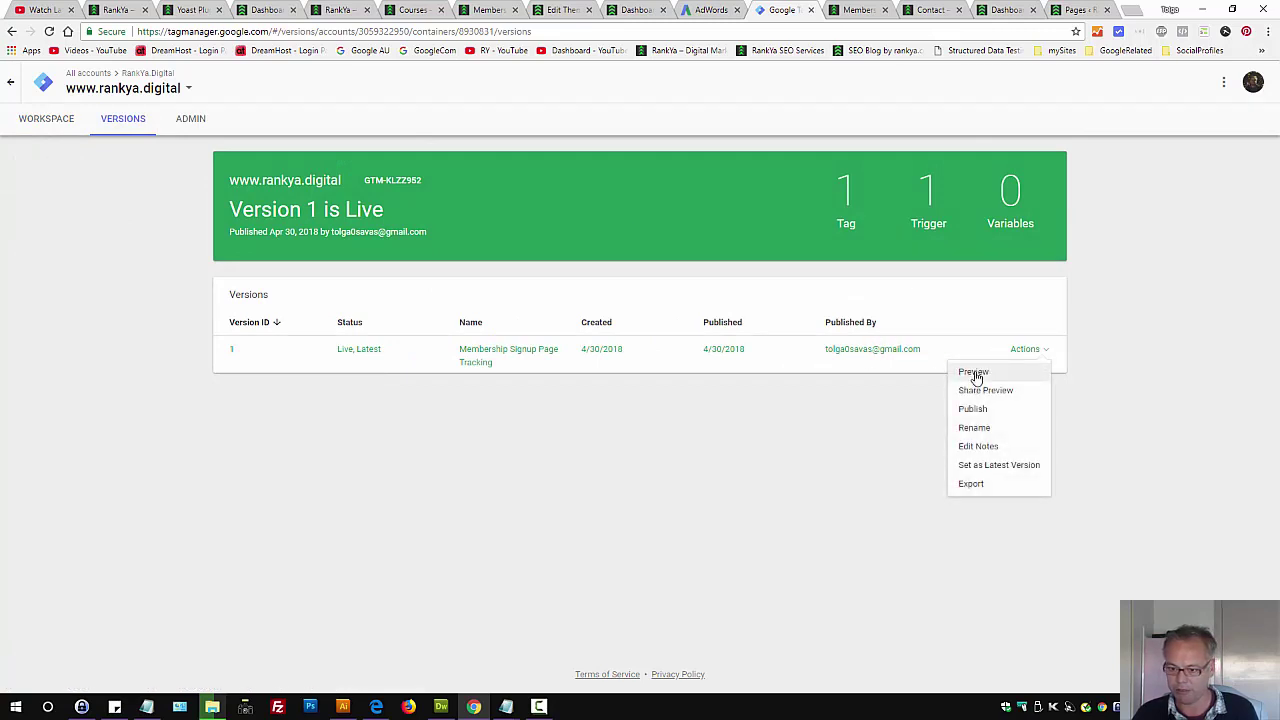
{"action": "double_click", "coordinate": [1066, 375]}
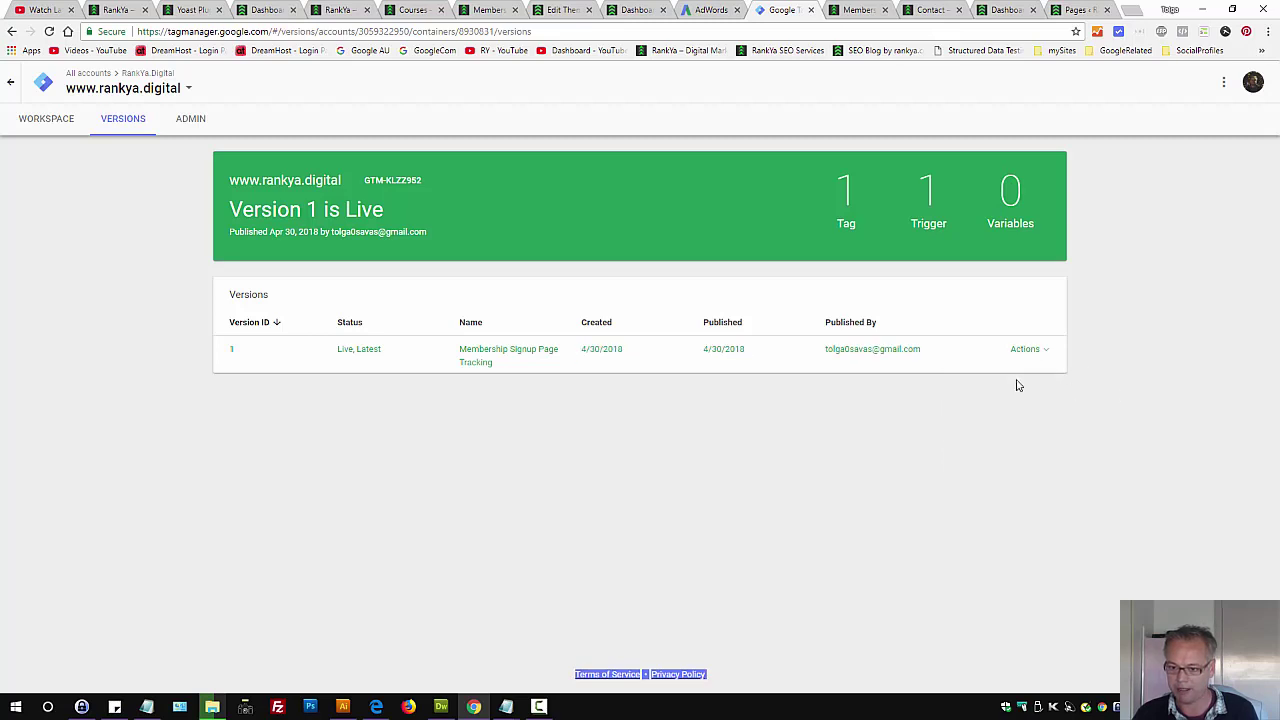
{"action": "left_click", "coordinate": [1025, 364]}
{"action": "left_click", "coordinate": [1034, 356]}
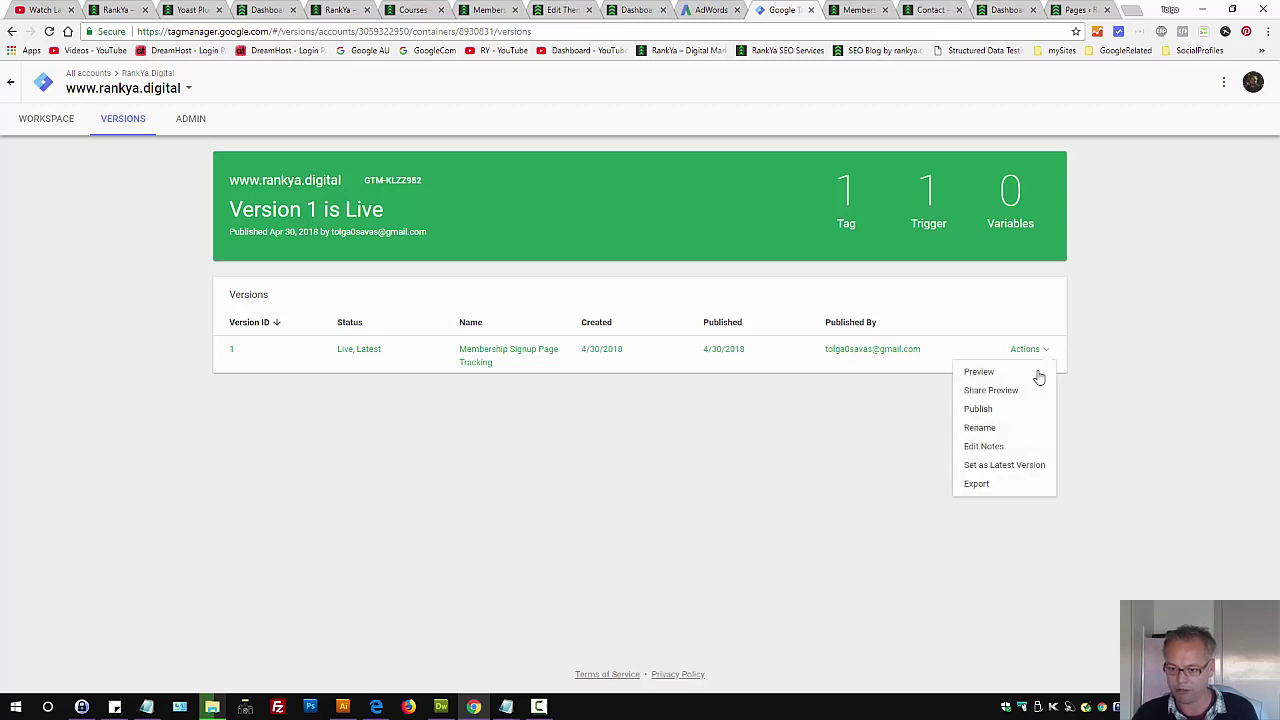
{"action": "left_click", "coordinate": [980, 378]}
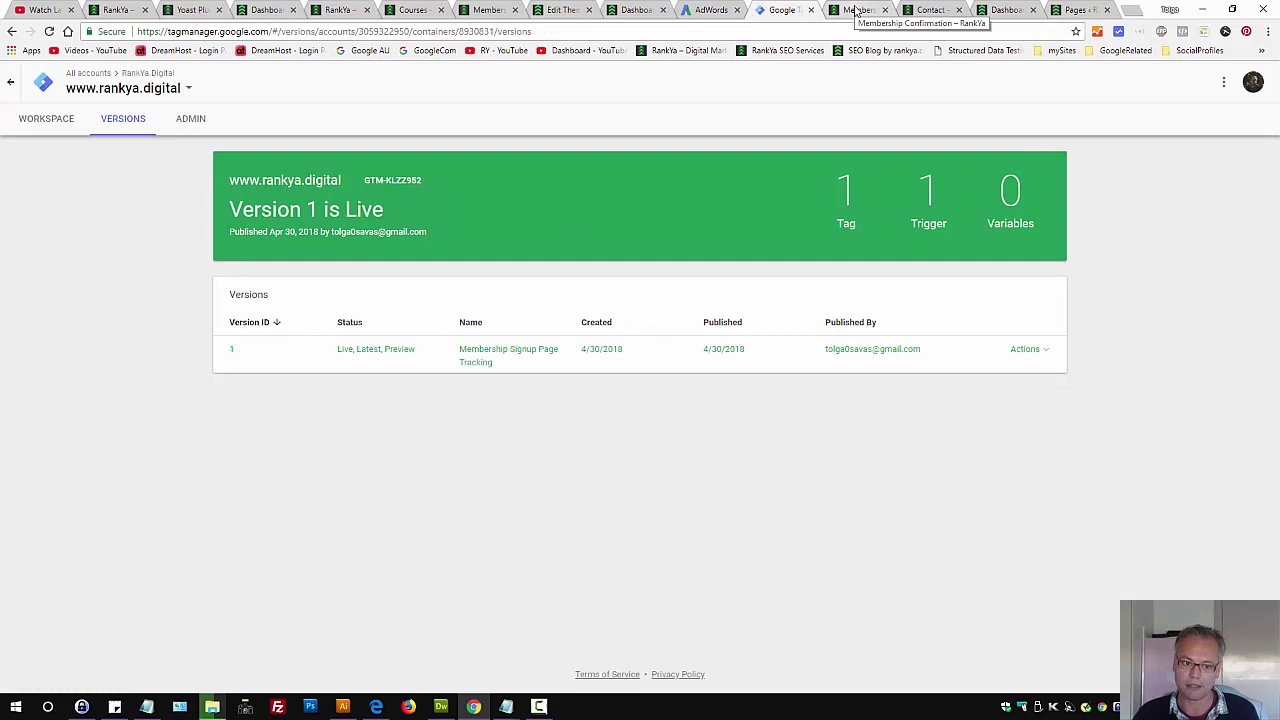
Reload the Membership Confirmation page and check that member signup Tag appears under Tags Fired On This Page.
{"action": "left_click", "coordinate": [857, 10]}
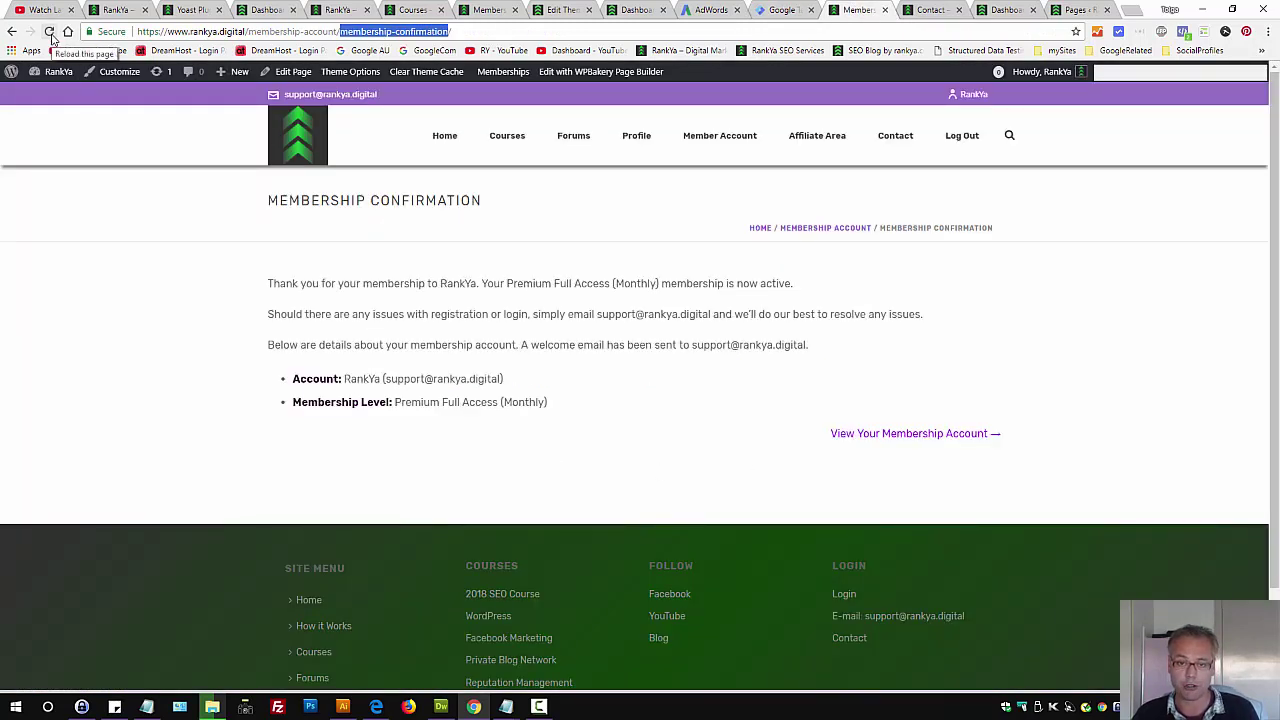
{"action": "left_click", "coordinate": [50, 32]}
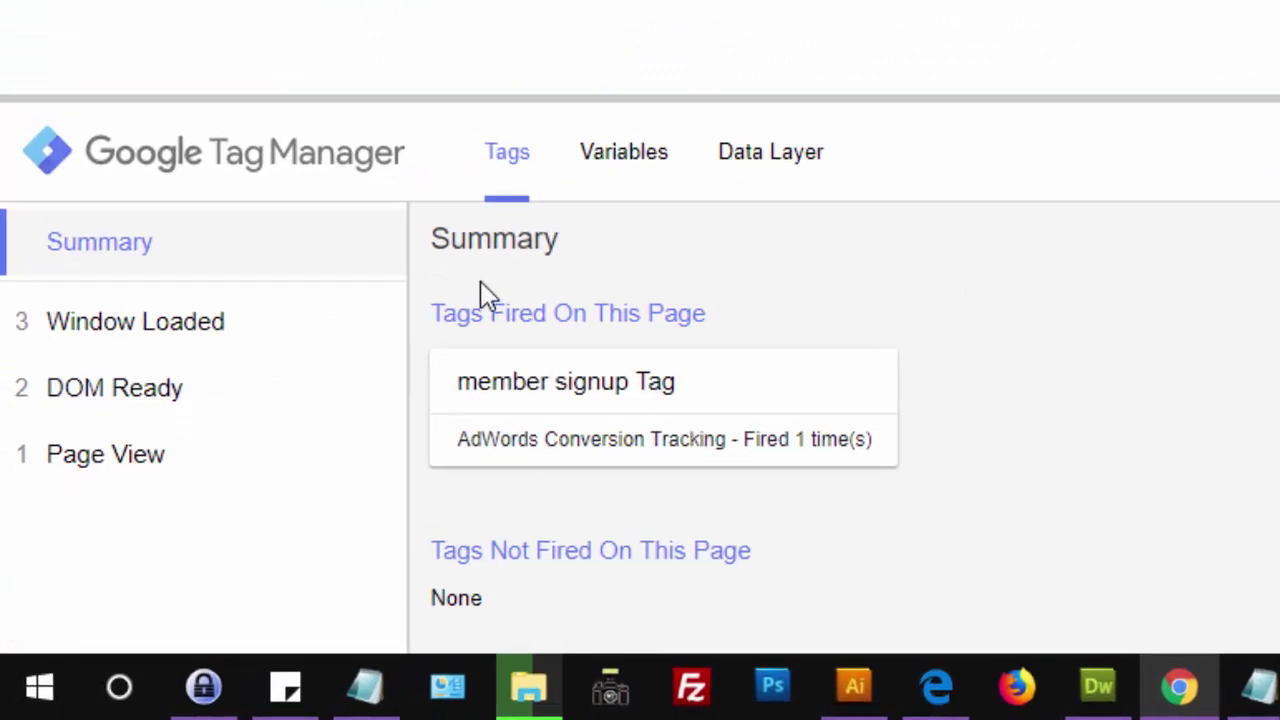
{"action": "left_click_drag", "start_coordinate": [490, 313], "coordinate": [849, 311]}
{"action": "left_click", "coordinate": [933, 317]}
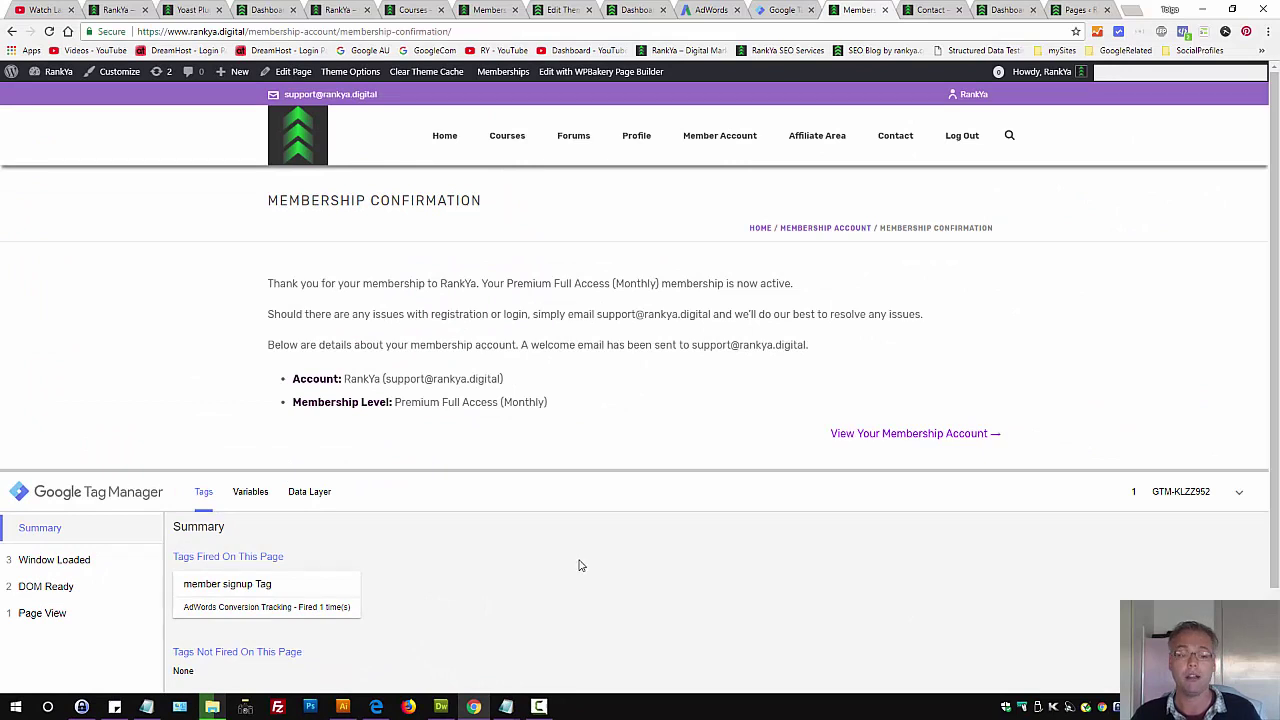
Inspect the debug pane's Variables and Data Layer views, then go back to the fired-tags Summary.
{"action": "left_click", "coordinate": [250, 493]}
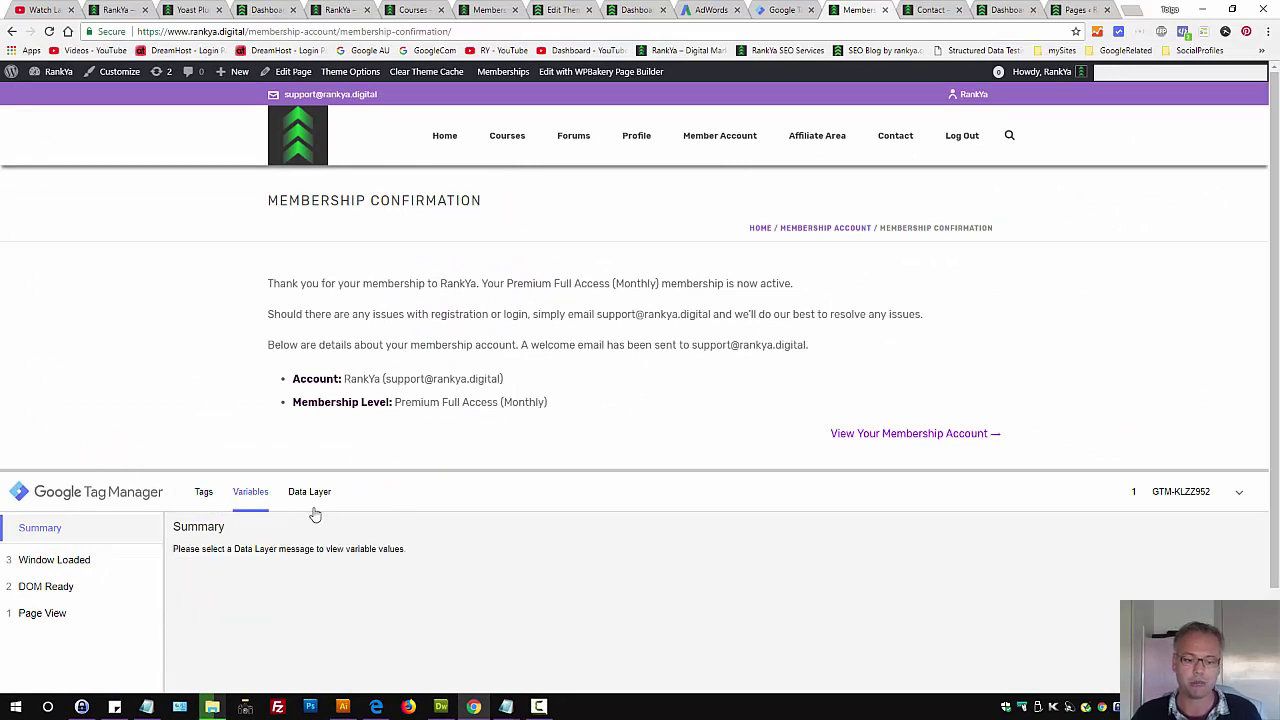
{"action": "left_click", "coordinate": [311, 497]}
{"action": "left_click", "coordinate": [205, 494]}
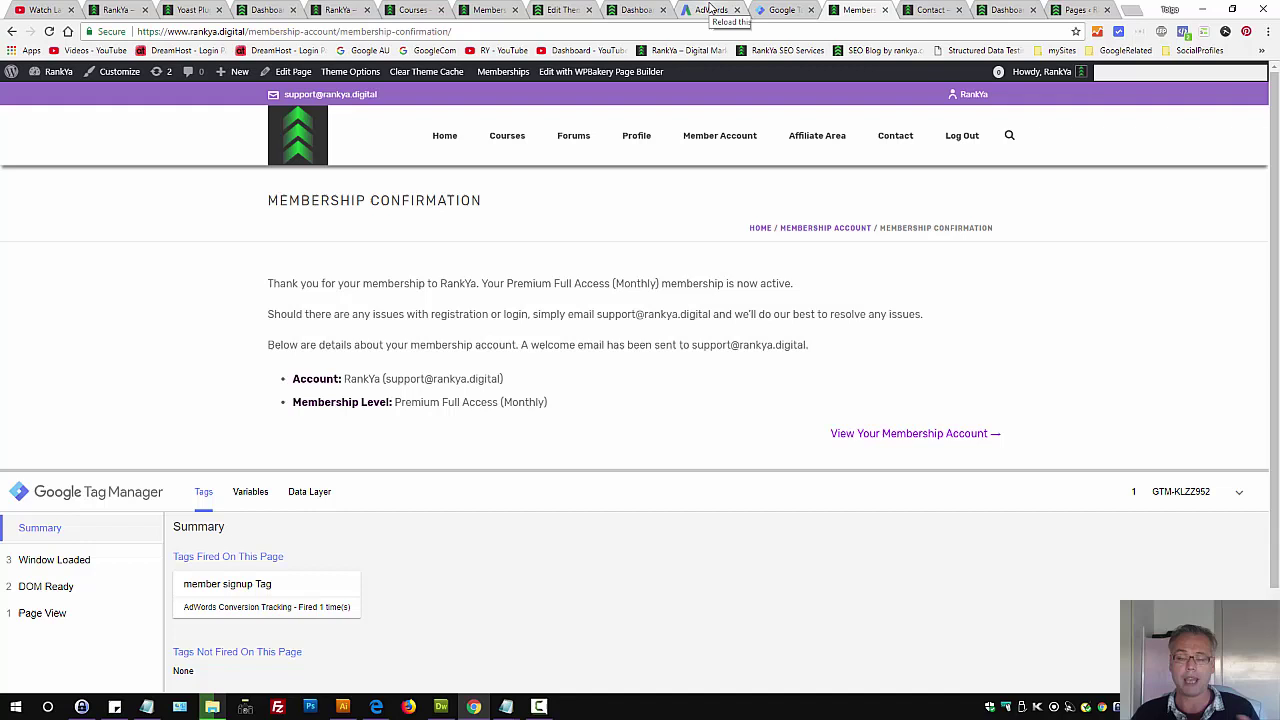
{"action": "left_click", "coordinate": [710, 9]}
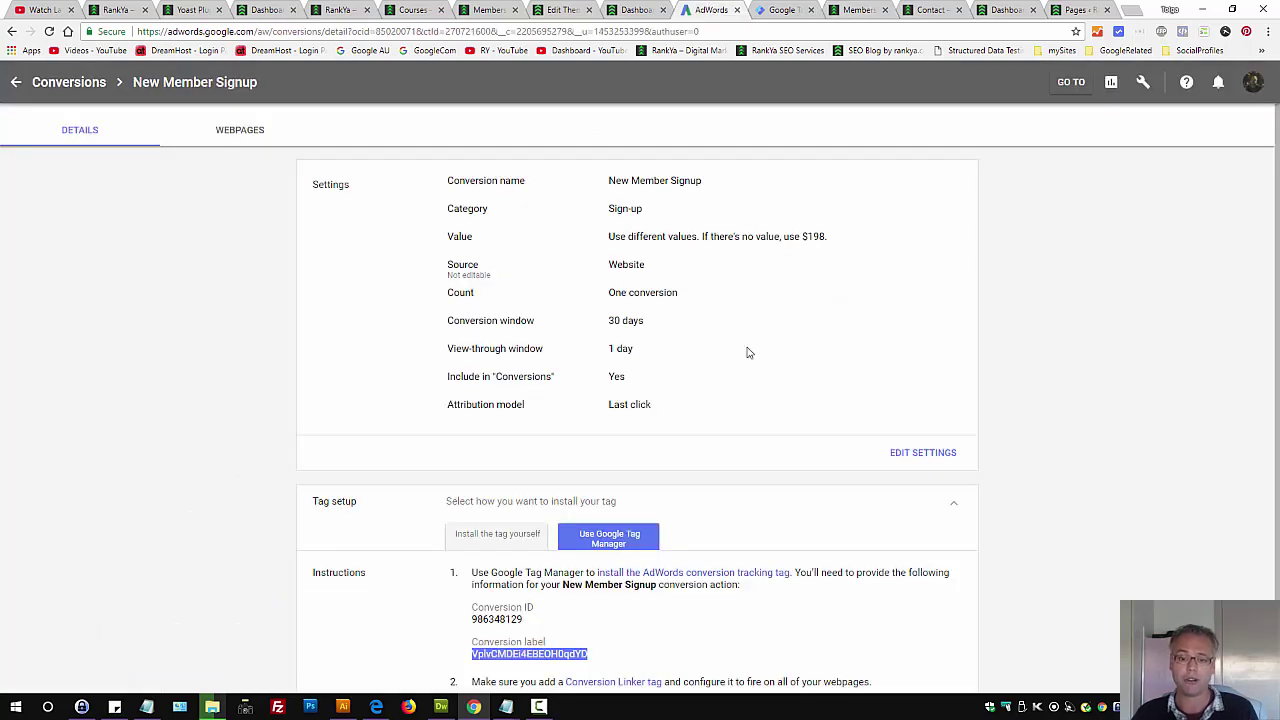